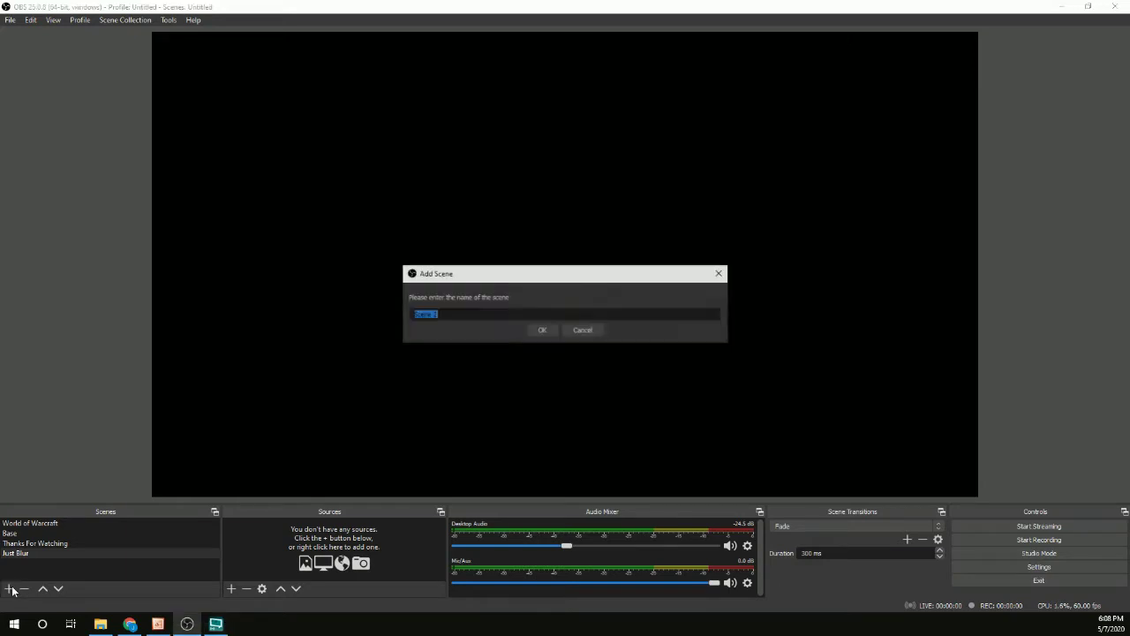
- Create a new scene named "Power Point"
{"action": "type", "text": "Po"}
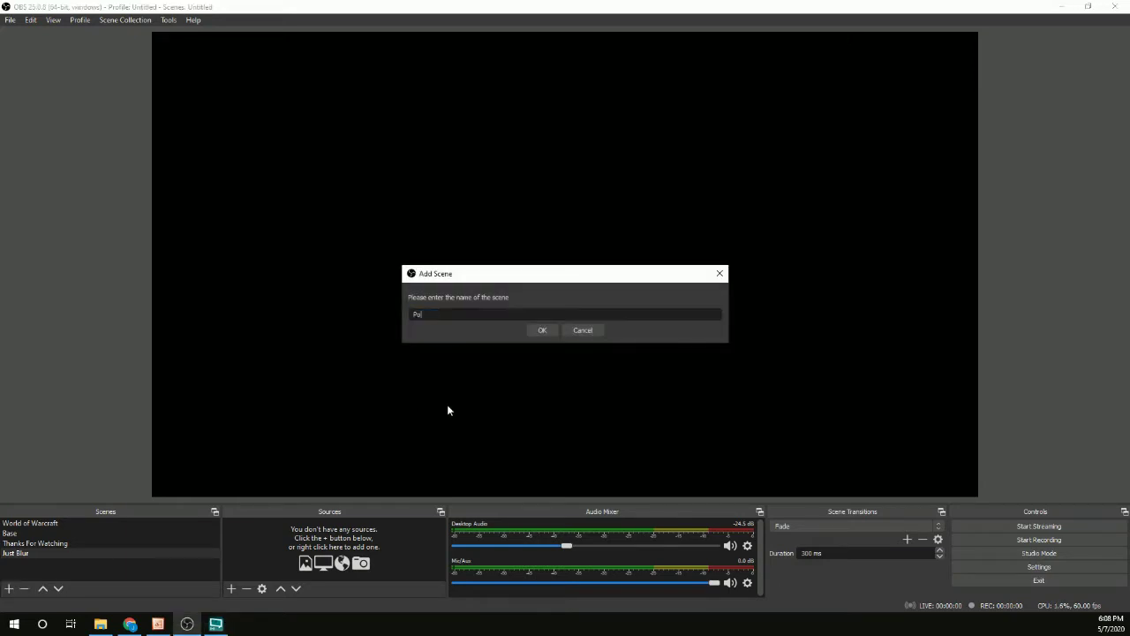
{"action": "type", "text": "wer Point"}
{"action": "left_click", "coordinate": [541, 330]}
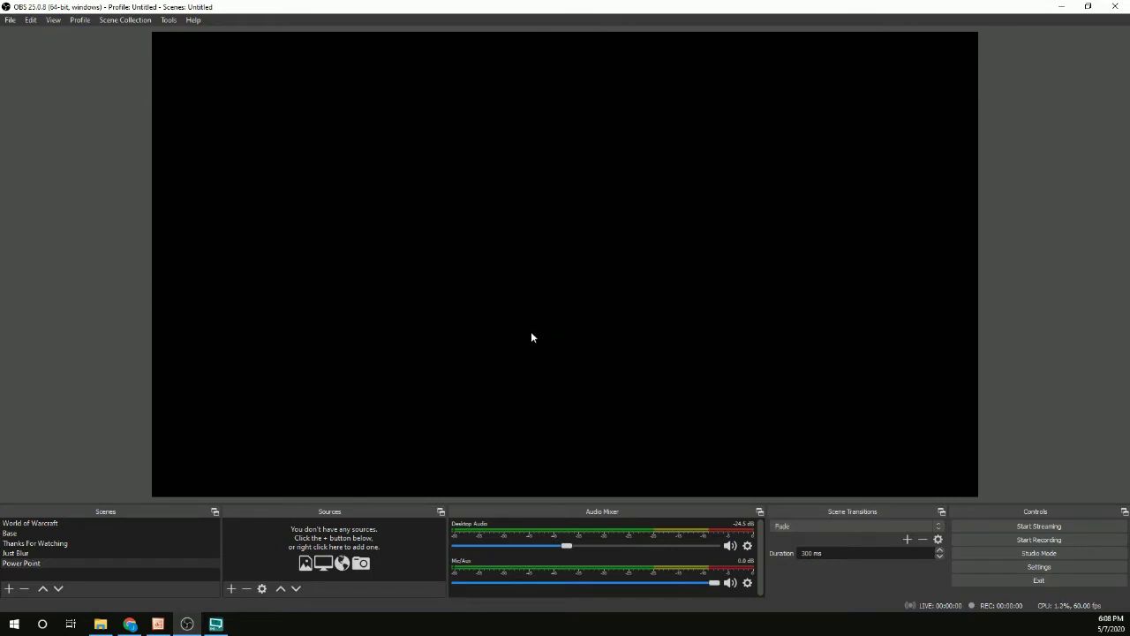
- Add a window capture source named "PP" that captures the Microsoft PowerPoint - [Presentation1] window
{"action": "left_click", "coordinate": [233, 592]}
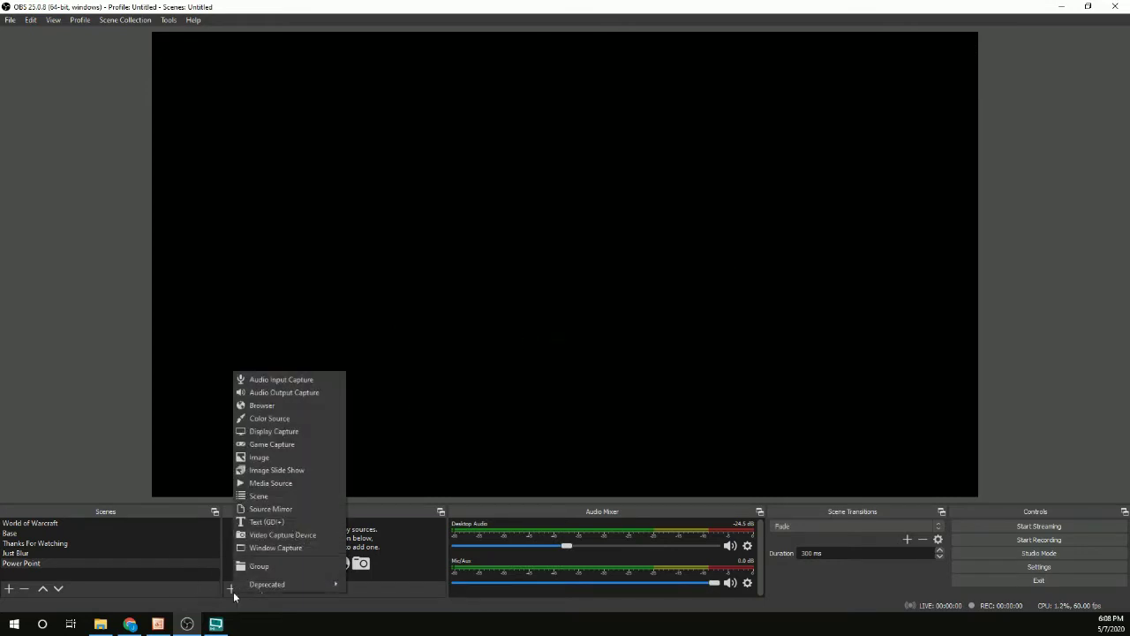
{"action": "left_click", "coordinate": [275, 547]}
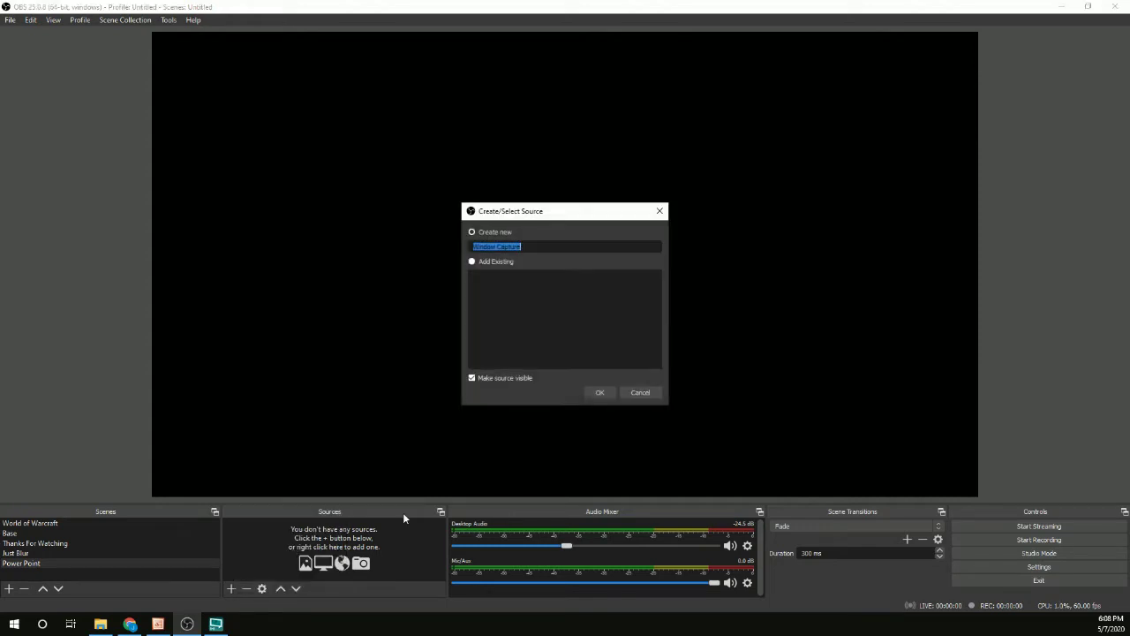
{"action": "type", "text": "PP"}
{"action": "left_click", "coordinate": [598, 391]}
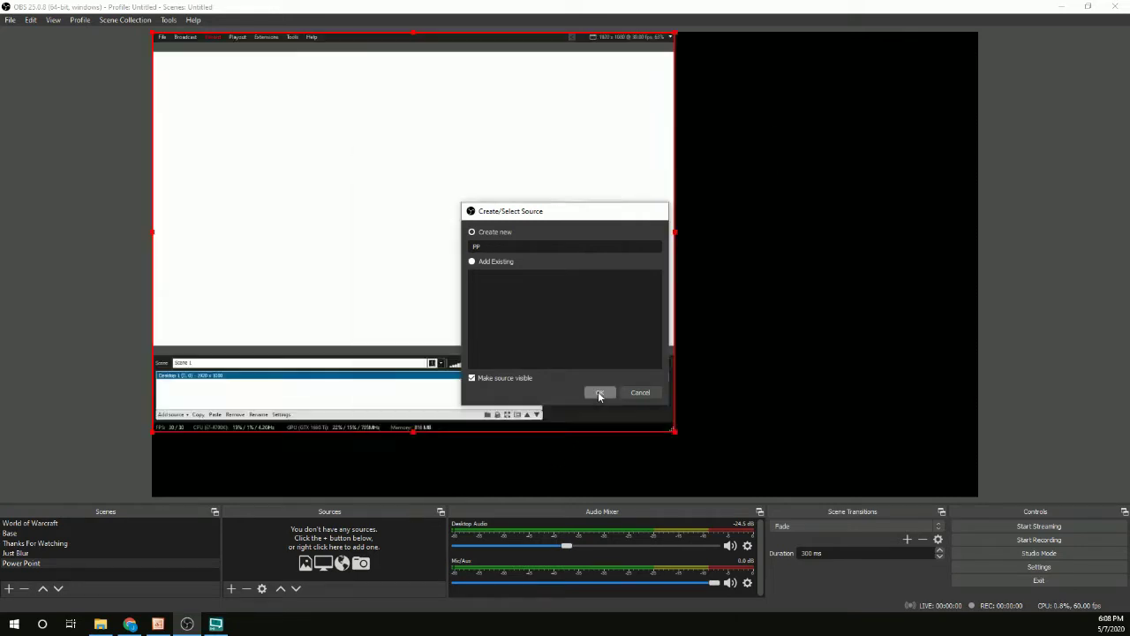
{"action": "left_click", "coordinate": [601, 384]}
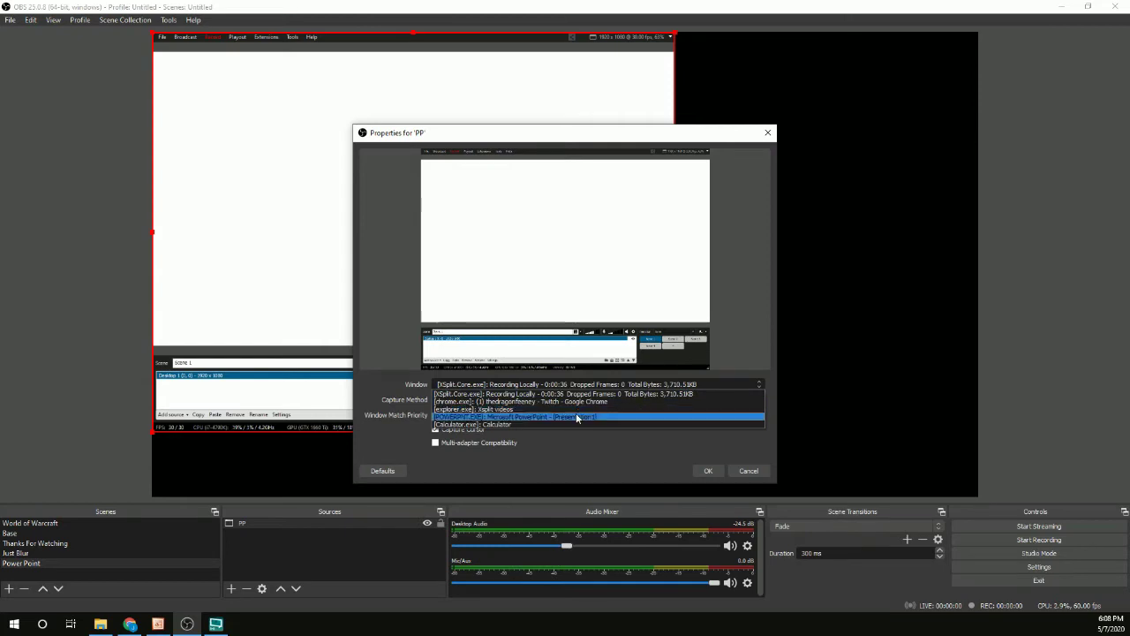
{"action": "left_click", "coordinate": [579, 417]}
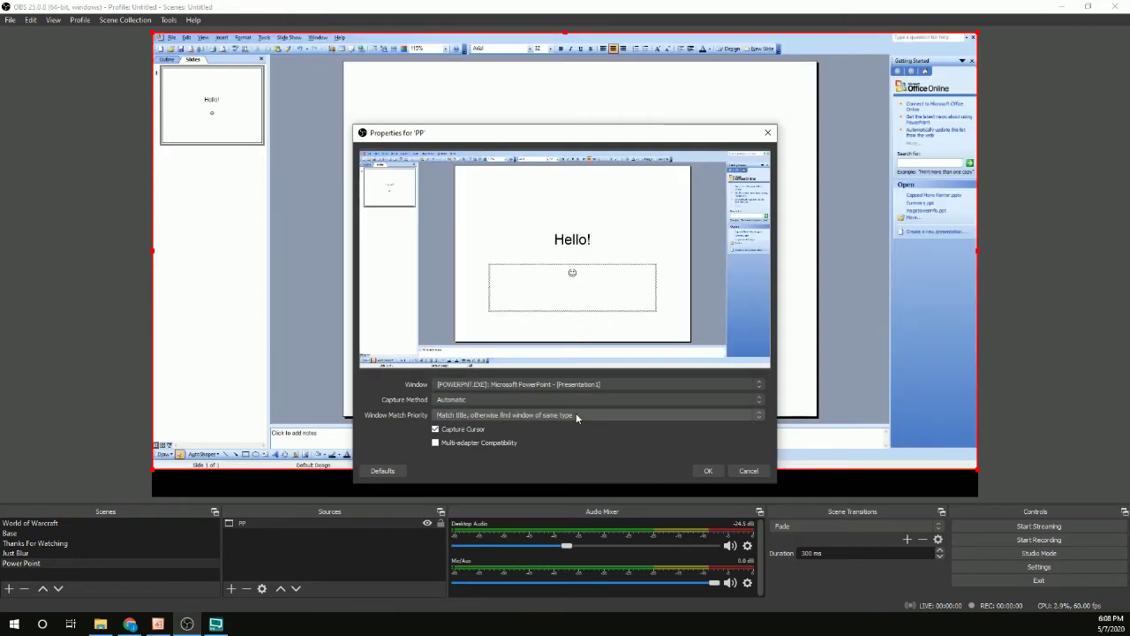
{"action": "left_click", "coordinate": [708, 470]}
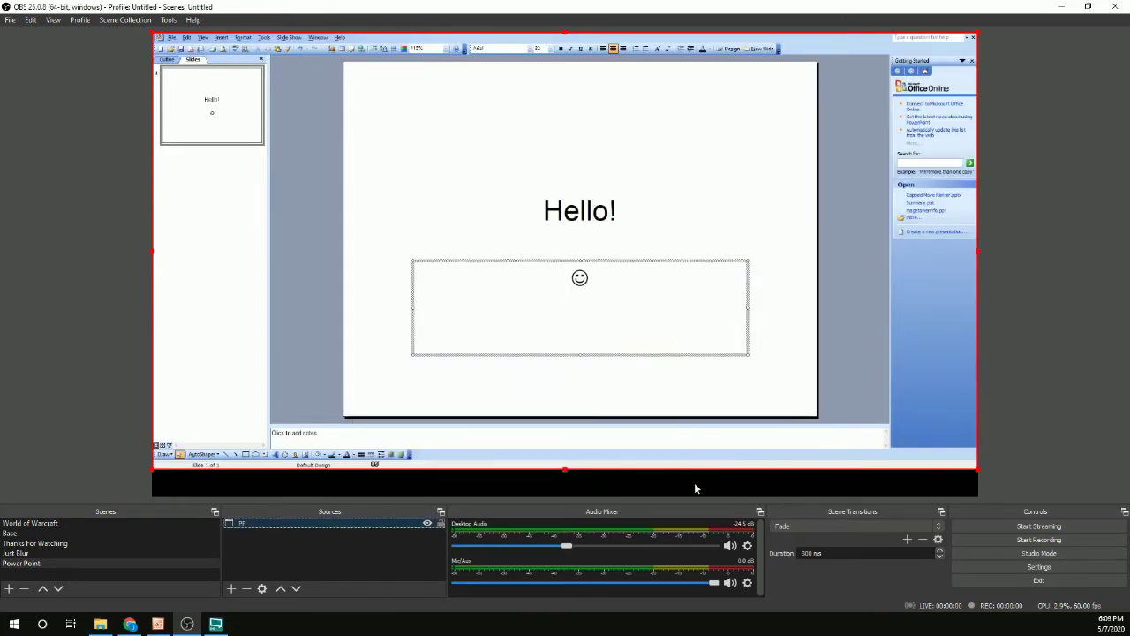
{"action": "left_click", "coordinate": [666, 483]}
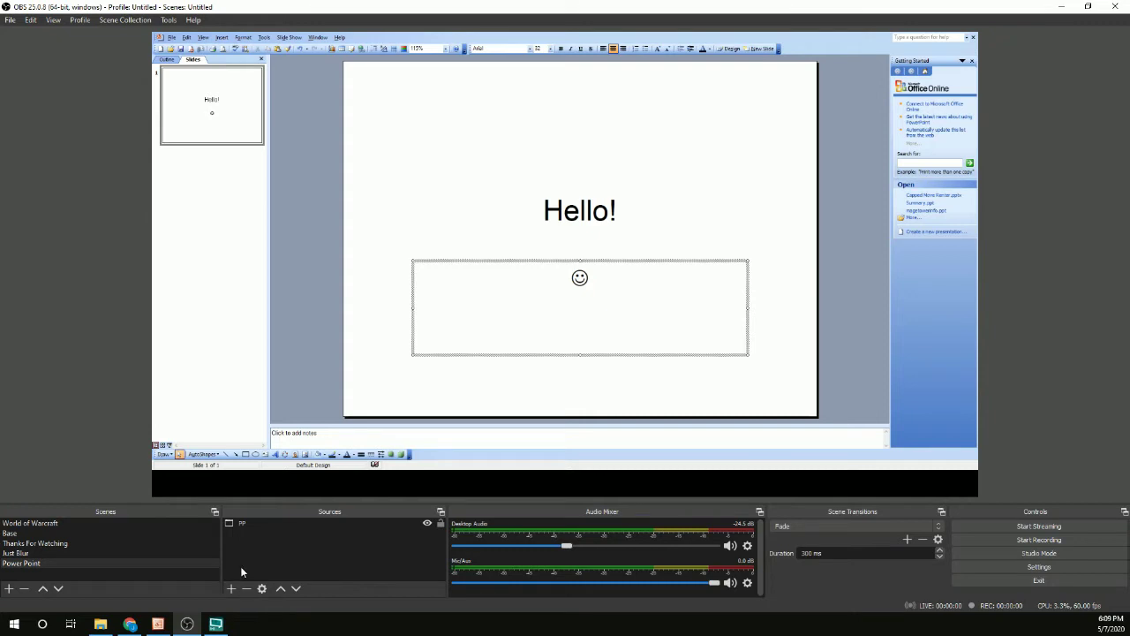
- Add a second window capture named "PP2" of the Microsoft PowerPoint window and move it down to the canvas's bottom edge
{"action": "left_click", "coordinate": [231, 588]}
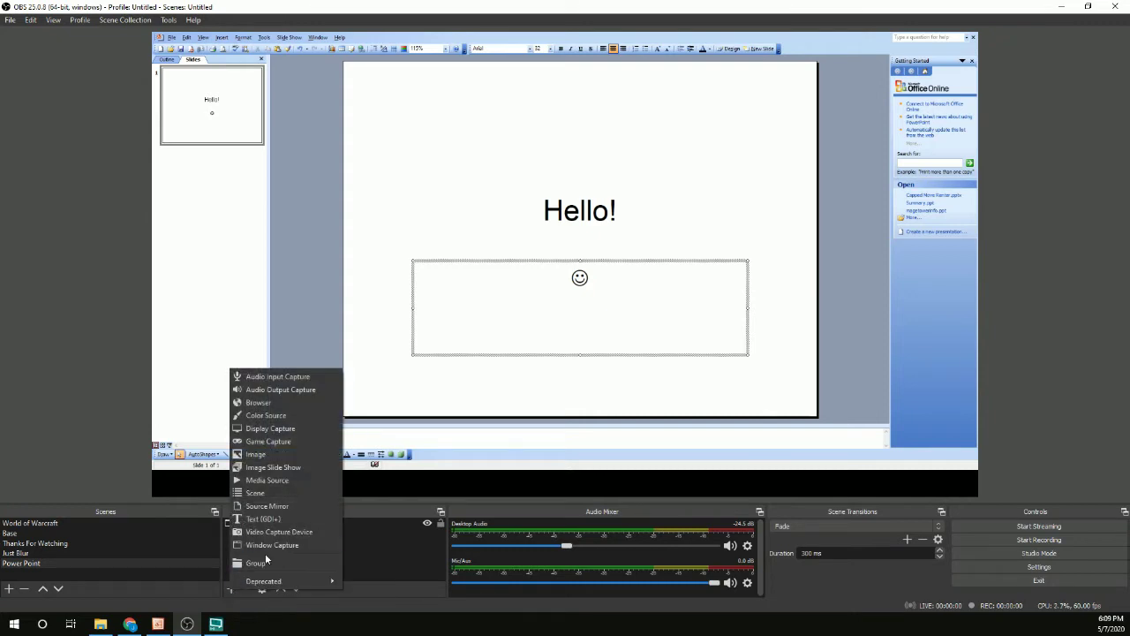
{"action": "left_click", "coordinate": [269, 545]}
{"action": "type", "text": "PP2"}
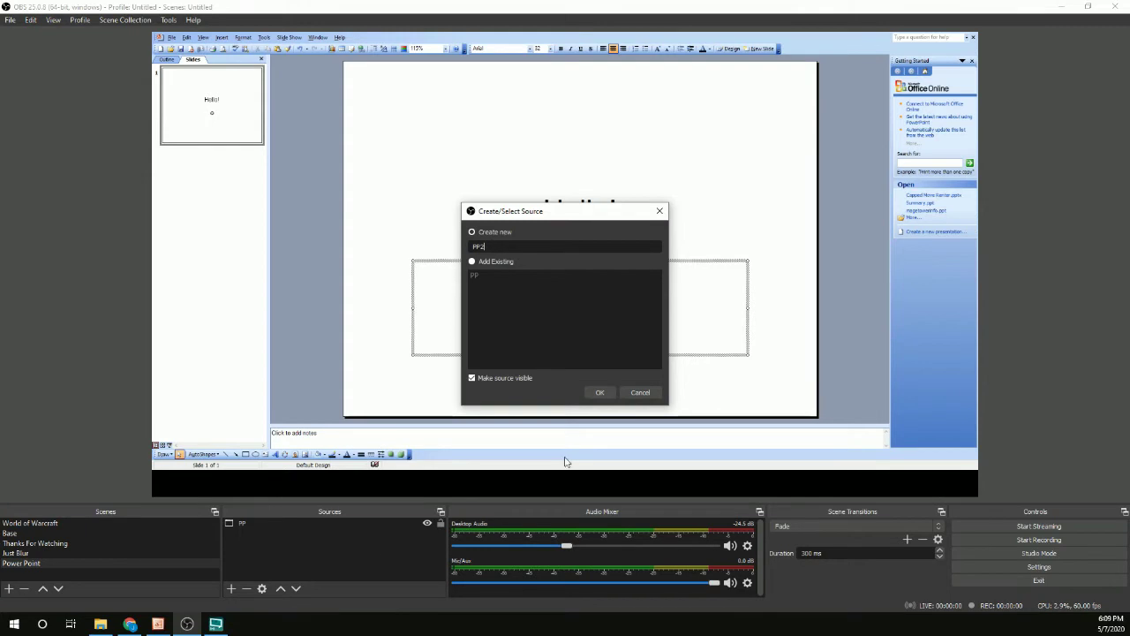
{"action": "left_click", "coordinate": [600, 392]}
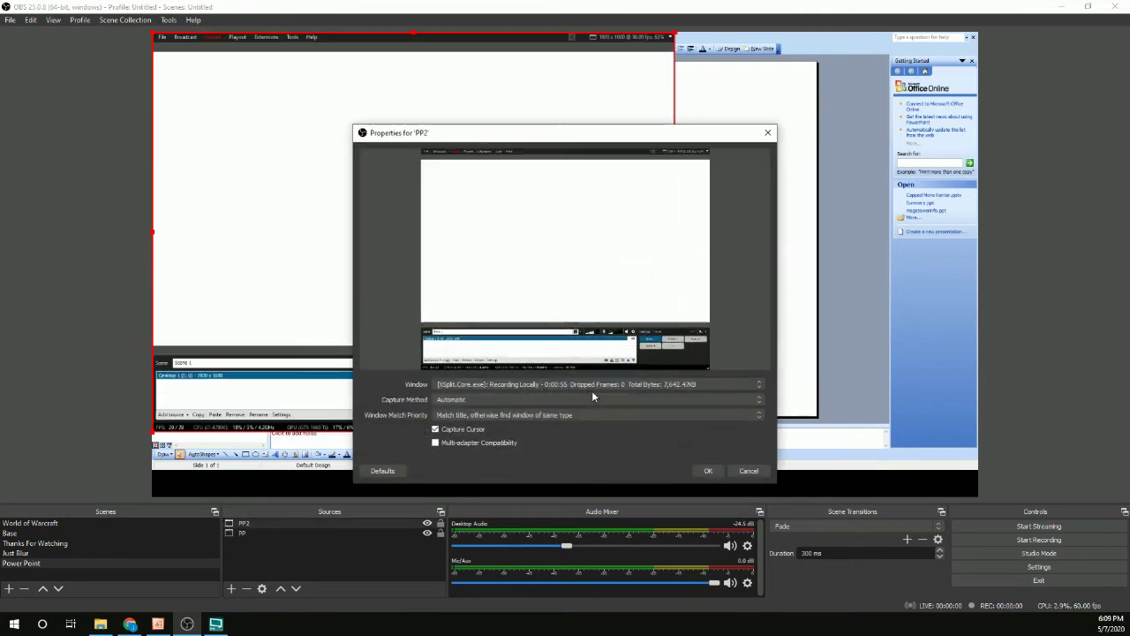
{"action": "left_click", "coordinate": [698, 385]}
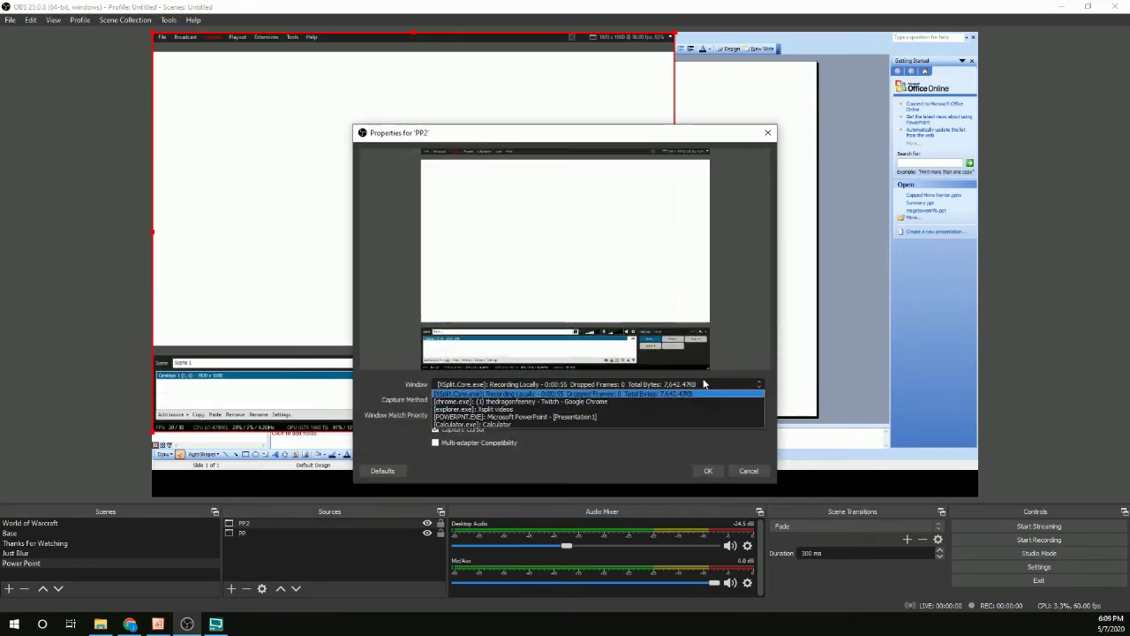
{"action": "left_click", "coordinate": [675, 413]}
{"action": "left_click", "coordinate": [707, 471]}
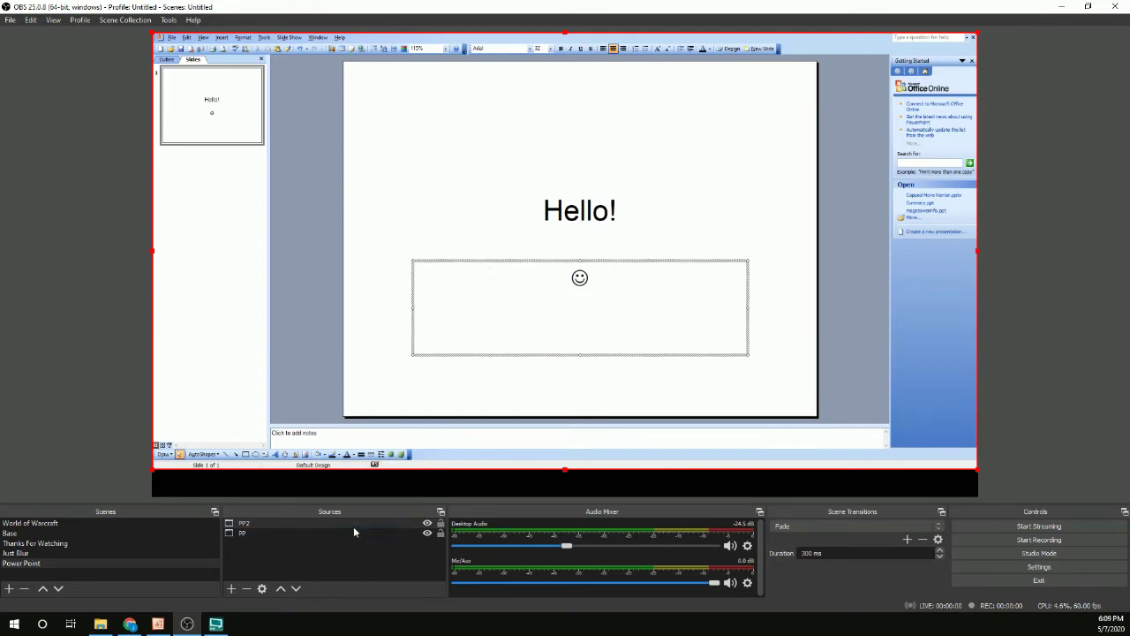
{"action": "left_click_drag", "start_coordinate": [509, 222], "coordinate": [507, 241]}
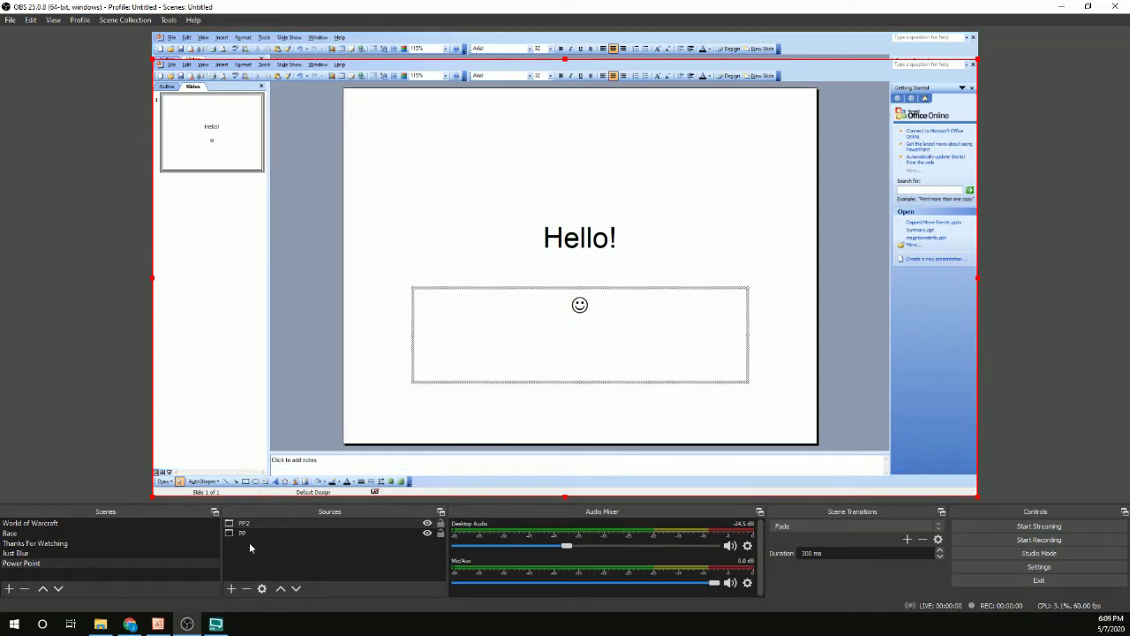
- Add a Blur filter to the PP2 source and set its size to 43
{"action": "right_click", "coordinate": [331, 524]}
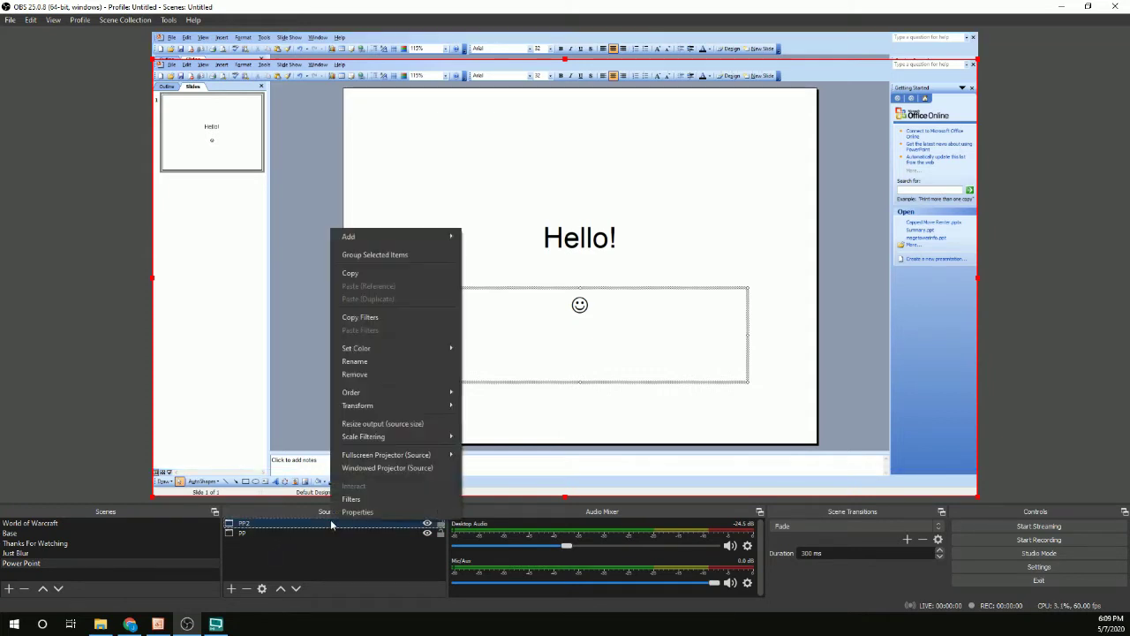
{"action": "left_click", "coordinate": [360, 499]}
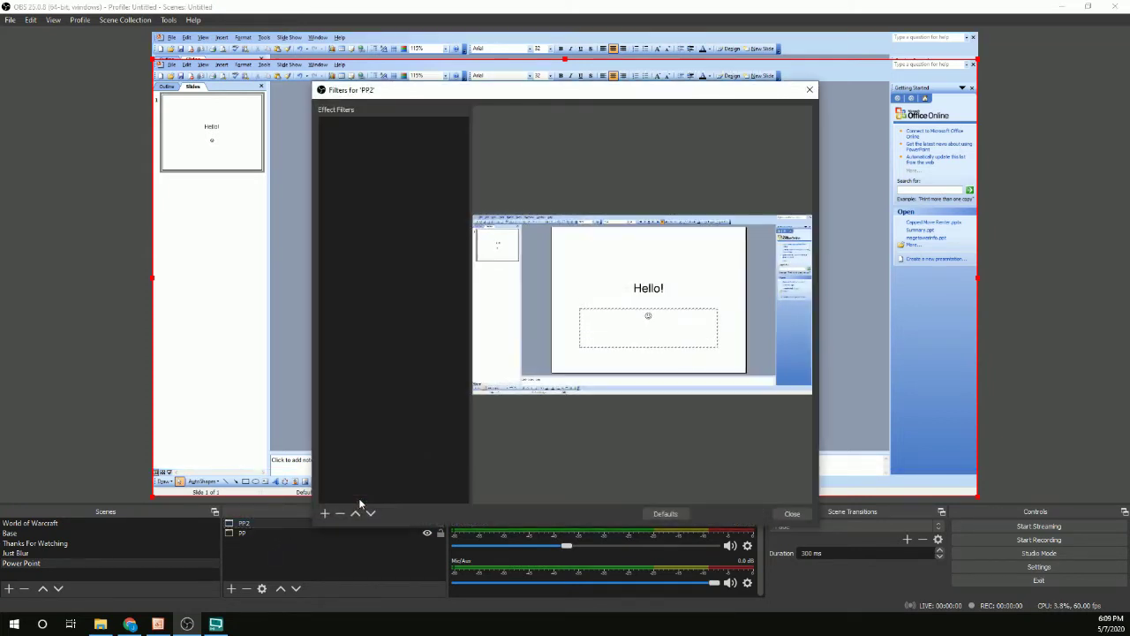
{"action": "left_click", "coordinate": [322, 519]}
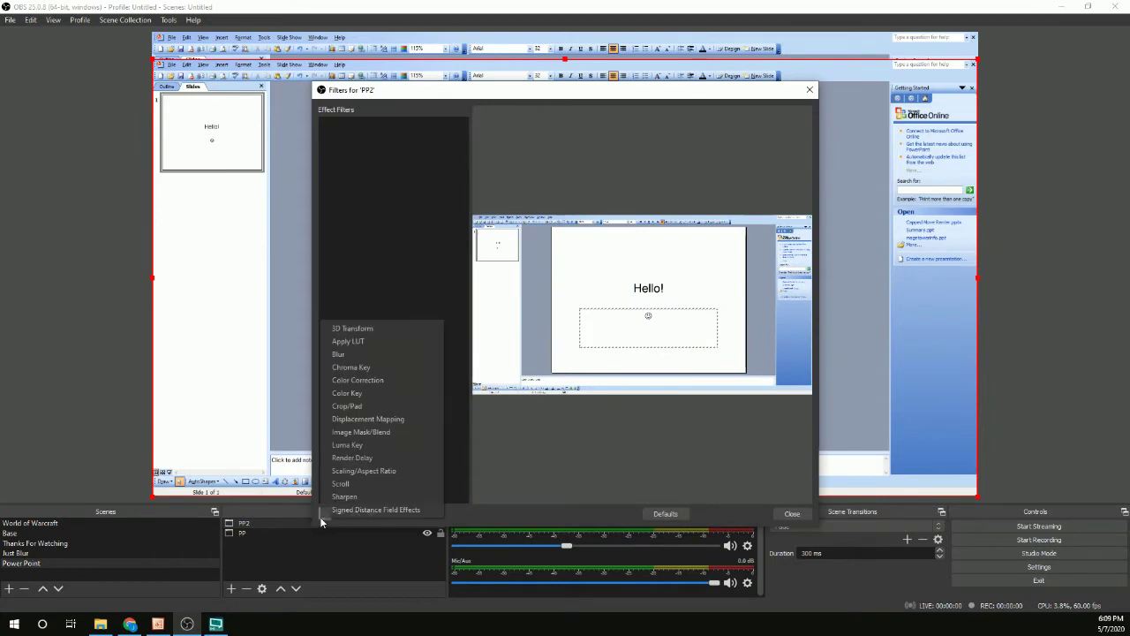
{"action": "left_click", "coordinate": [360, 353]}
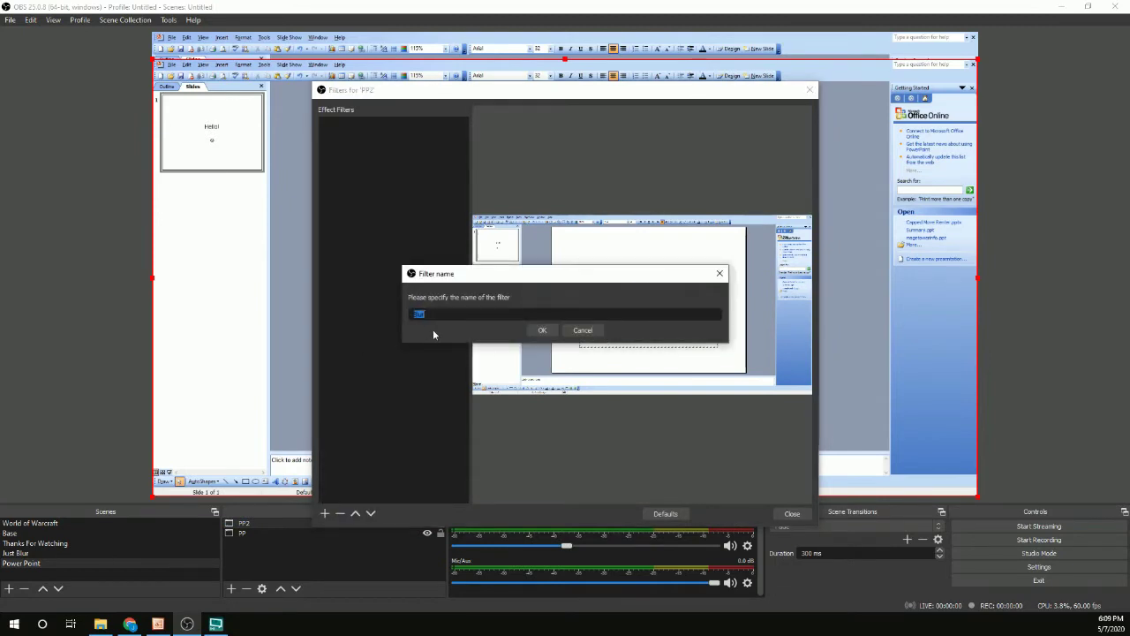
{"action": "left_click", "coordinate": [542, 329]}
{"action": "left_click_drag", "start_coordinate": [527, 402], "coordinate": [601, 402]}
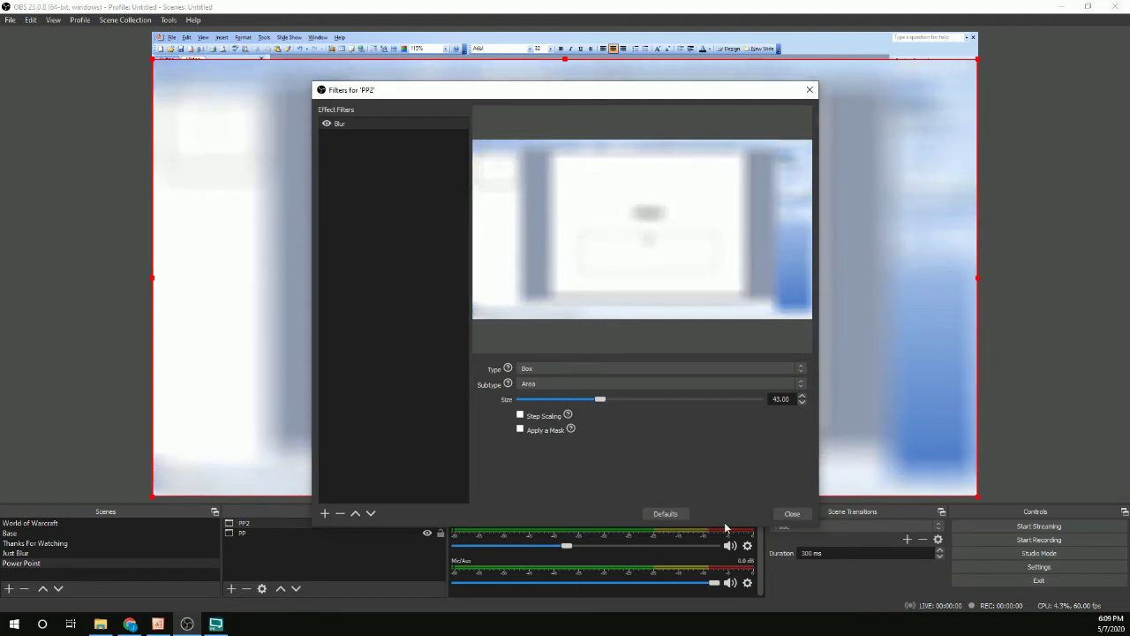
{"action": "left_click", "coordinate": [792, 514]}
{"action": "left_click", "coordinate": [792, 514]}
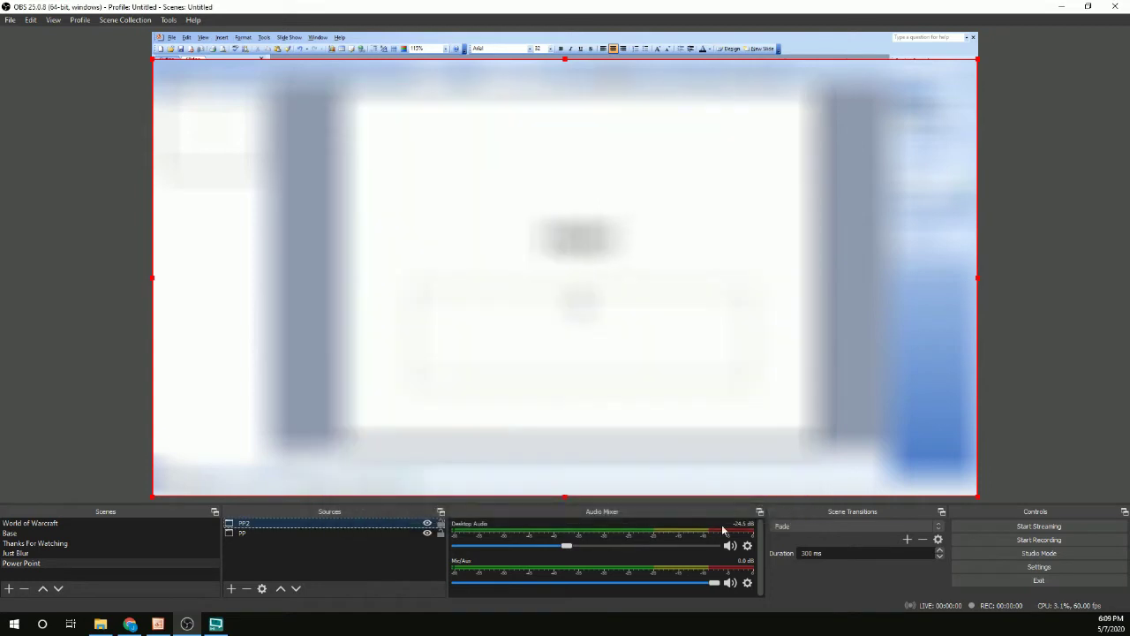
- Order PP2 beneath PP and shift the blurred copy down to about mid-canvas, hiding PP only during the move
{"action": "left_click", "coordinate": [296, 590]}
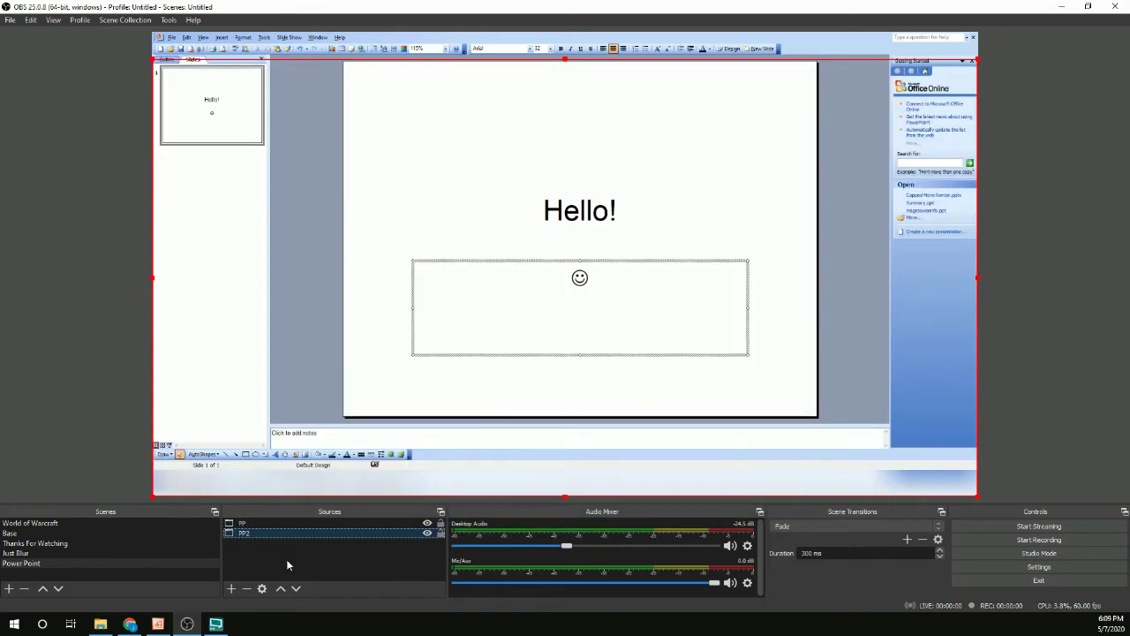
{"action": "left_click", "coordinate": [660, 83]}
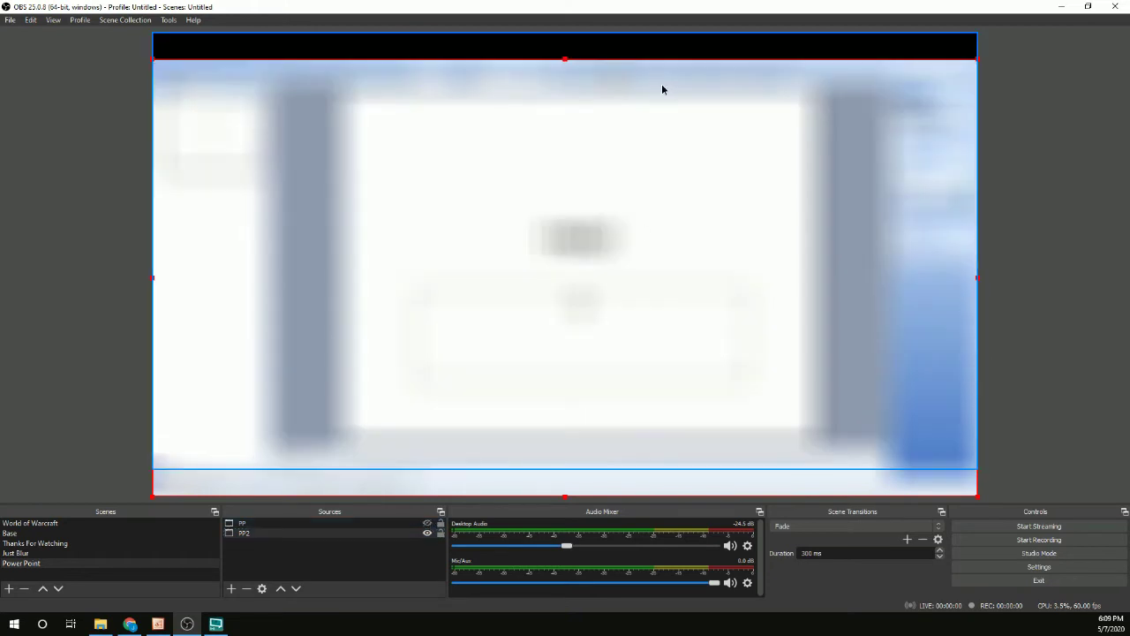
{"action": "left_click_drag", "start_coordinate": [662, 89], "coordinate": [665, 277]}
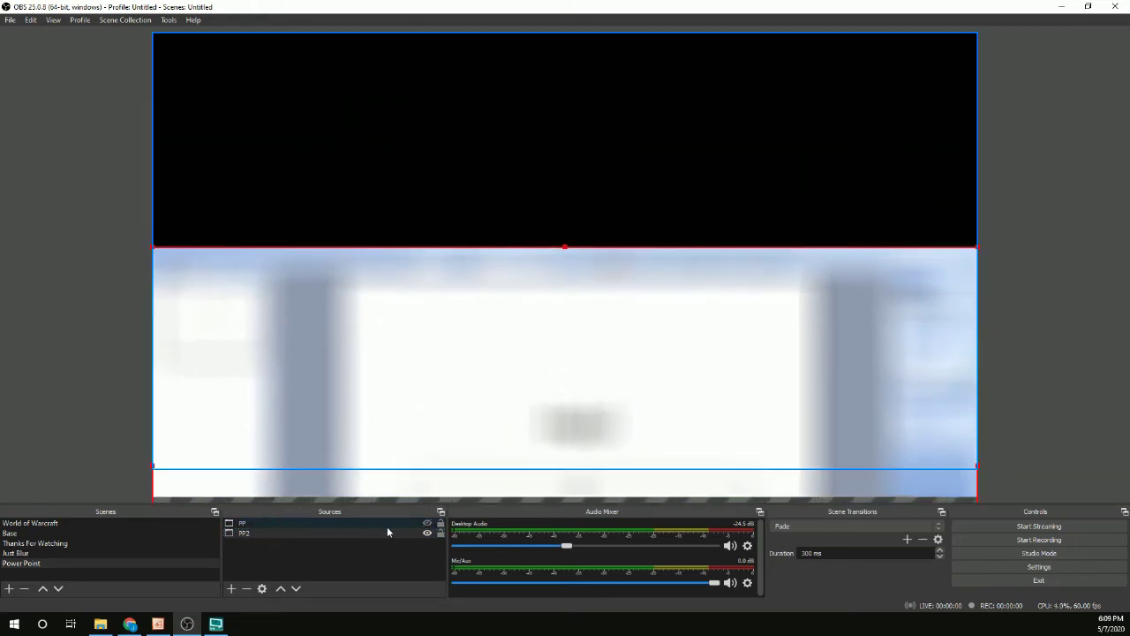
{"action": "left_click", "coordinate": [427, 523]}
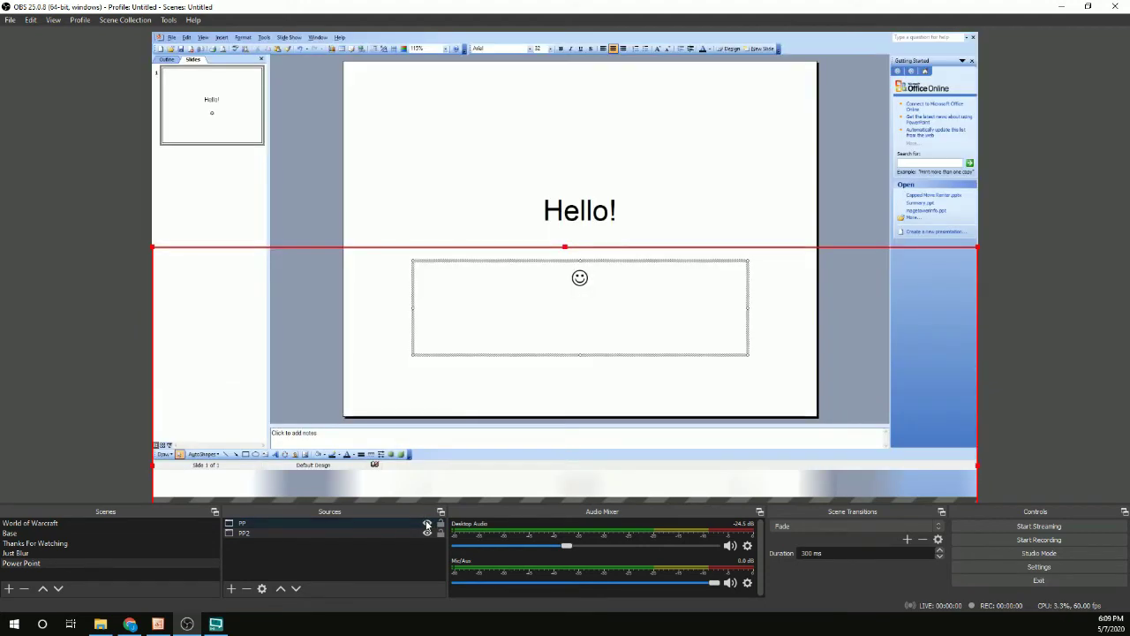
- Add a video capture device source under its default name, using the Logitech HD Pro Webcam C920
{"action": "left_click", "coordinate": [231, 589]}
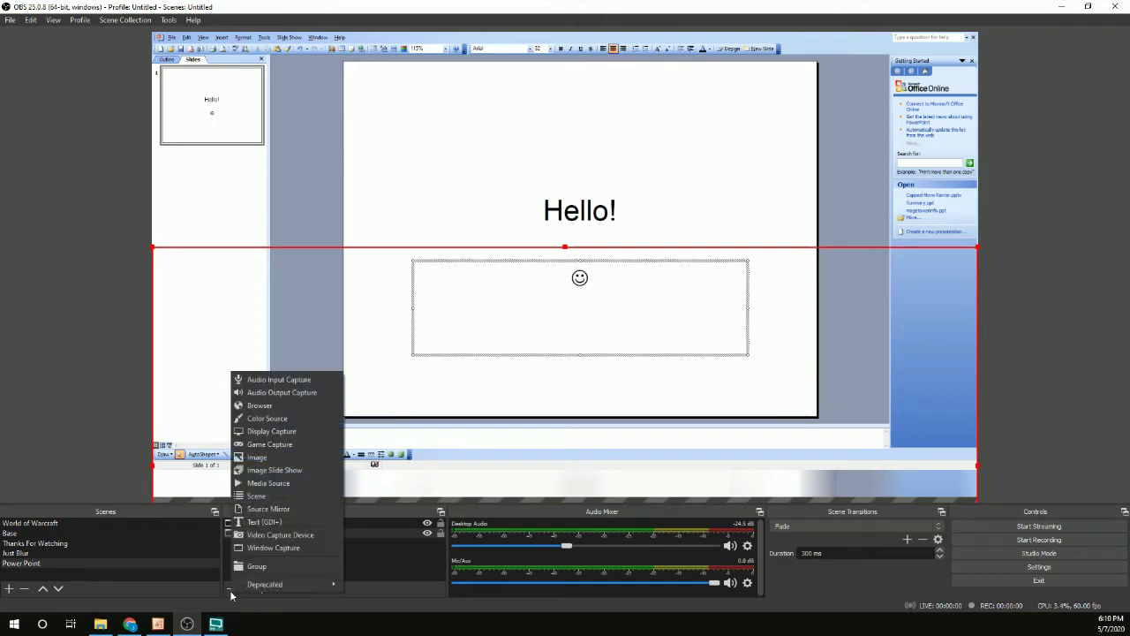
{"action": "left_click", "coordinate": [297, 535]}
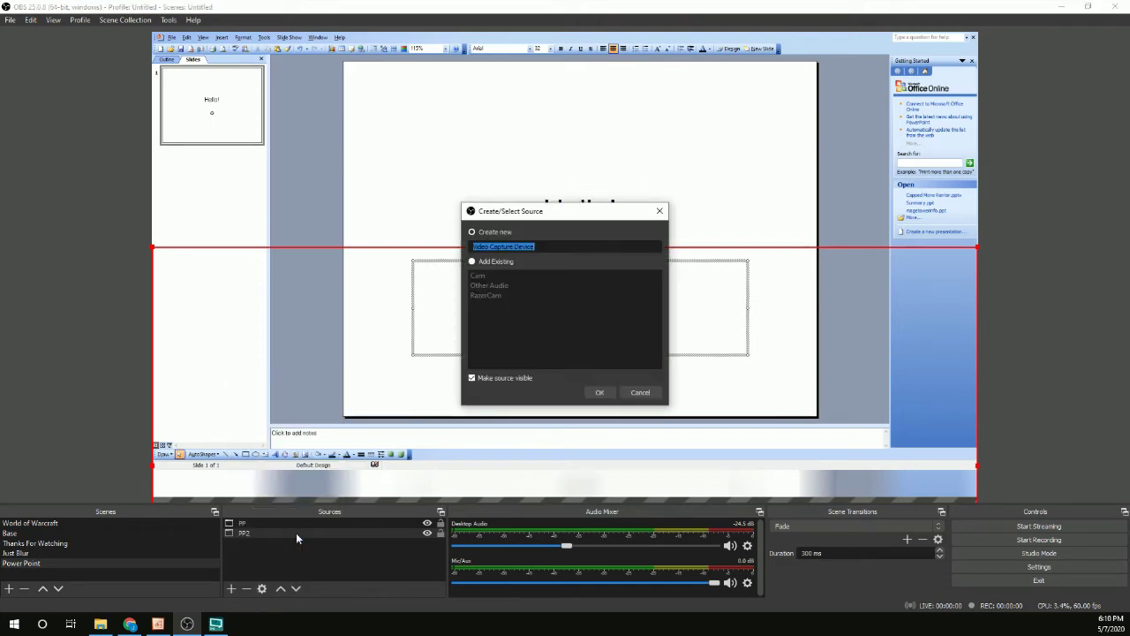
{"action": "left_click", "coordinate": [602, 393]}
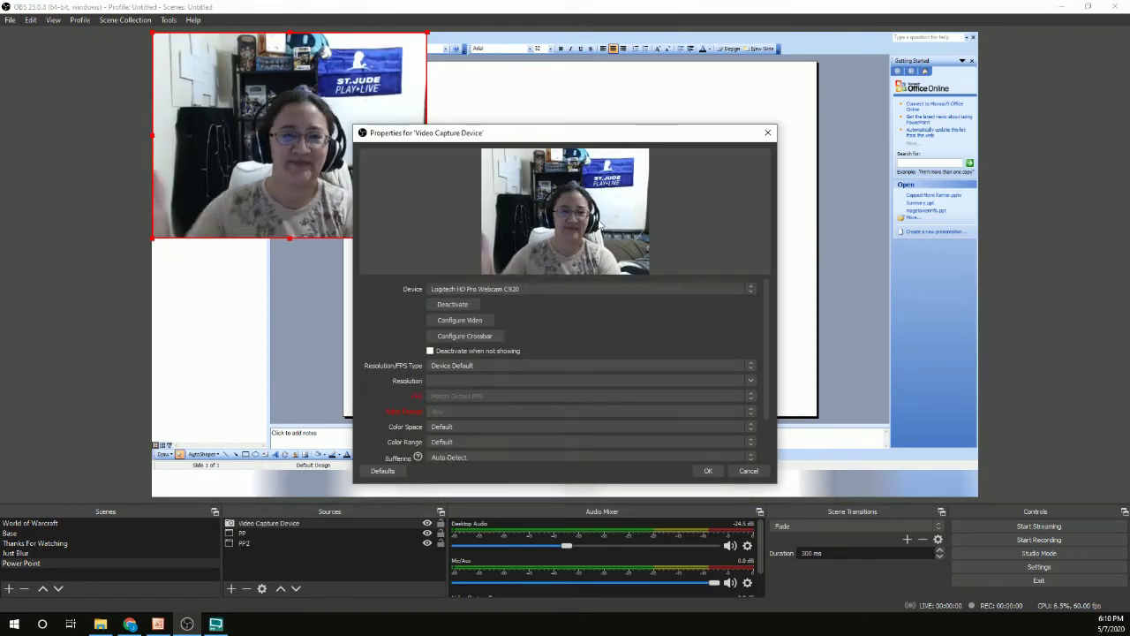
{"action": "left_click", "coordinate": [707, 470]}
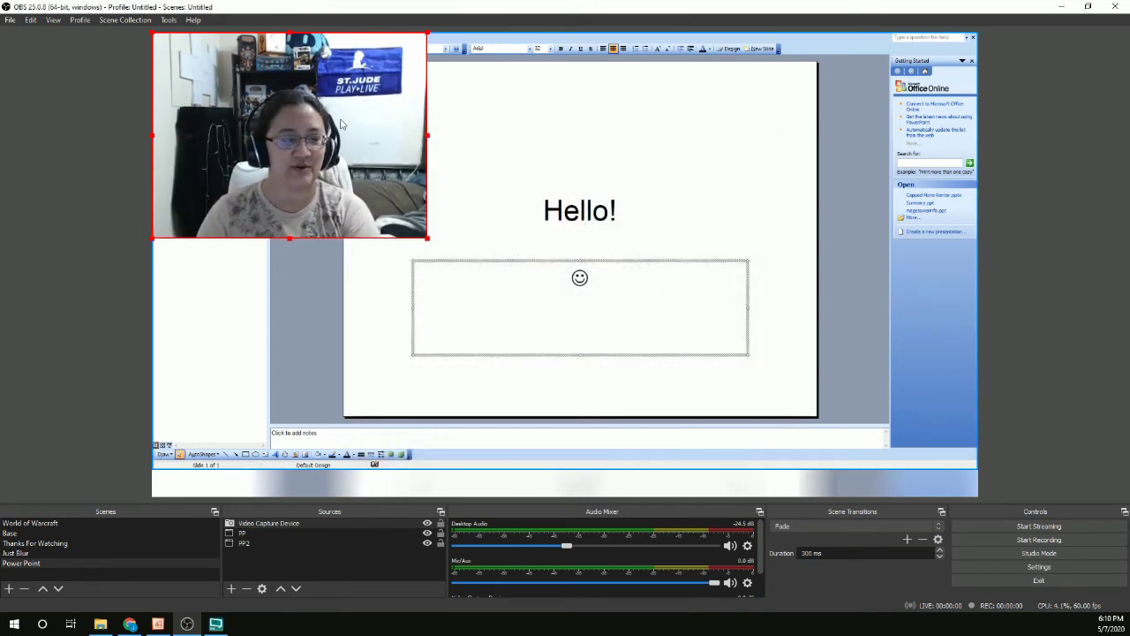
- Move the webcam image to the canvas's lower-left corner and scale it down to roughly the slide thumbnail pane's width
{"action": "left_click_drag", "start_coordinate": [400, 129], "coordinate": [341, 378]}
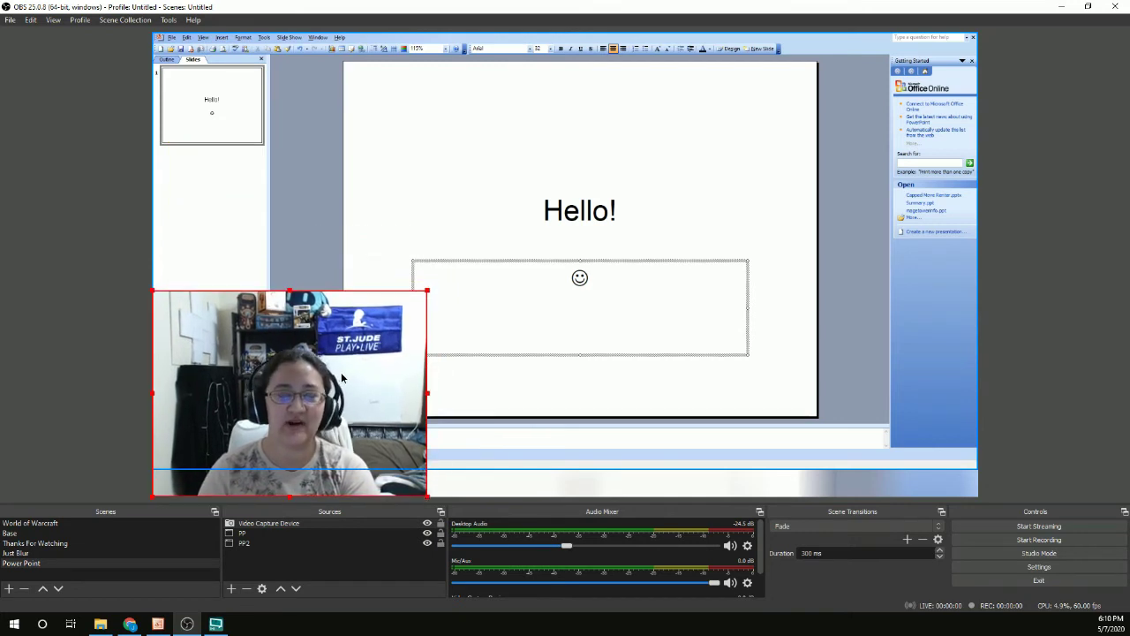
{"action": "left_click_drag", "start_coordinate": [430, 297], "coordinate": [325, 390]}
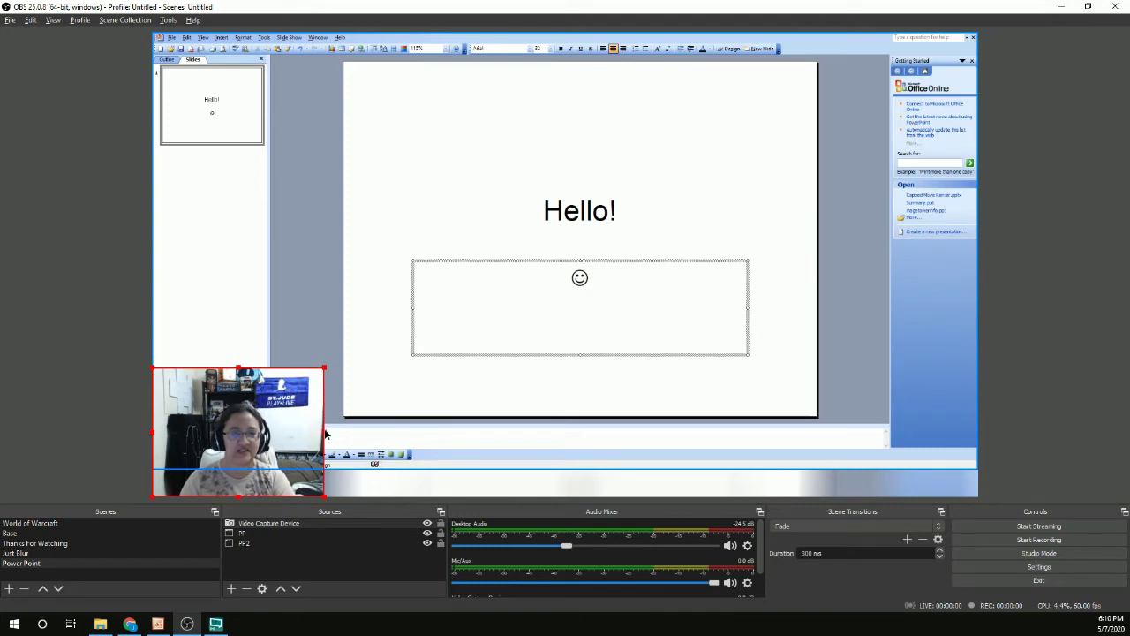
- Crop the webcam image's right, left and top edges, place it in the canvas's lower-left corner and enlarge it up to the slide's edge
{"action": "left_click_drag", "start_coordinate": [325, 432], "coordinate": [299, 433]}
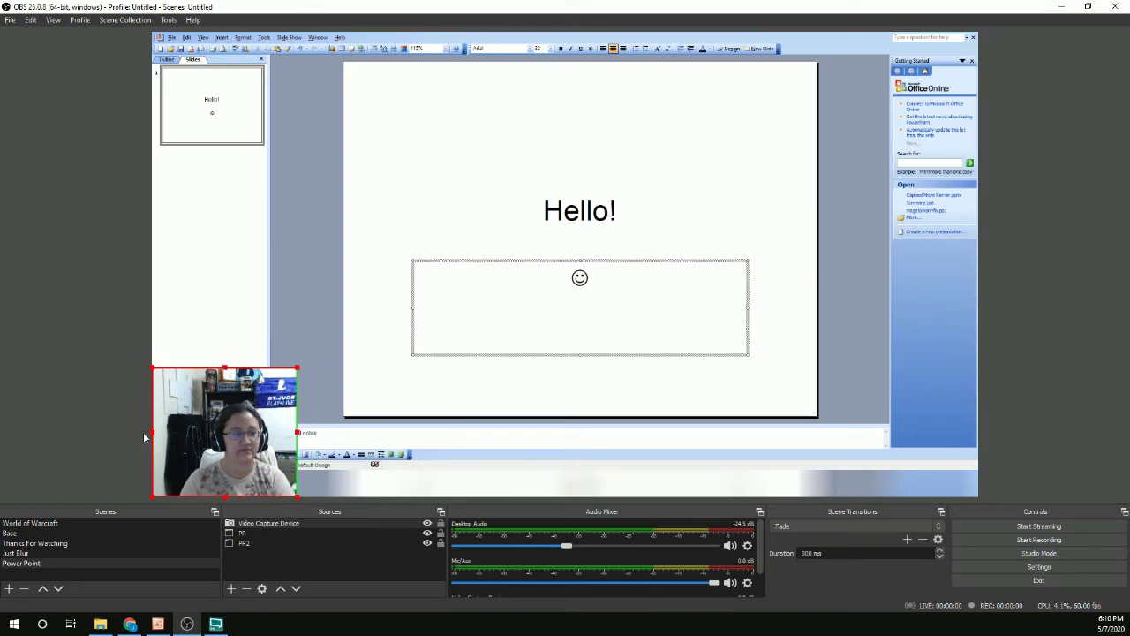
{"action": "left_click_drag", "start_coordinate": [154, 433], "coordinate": [178, 441]}
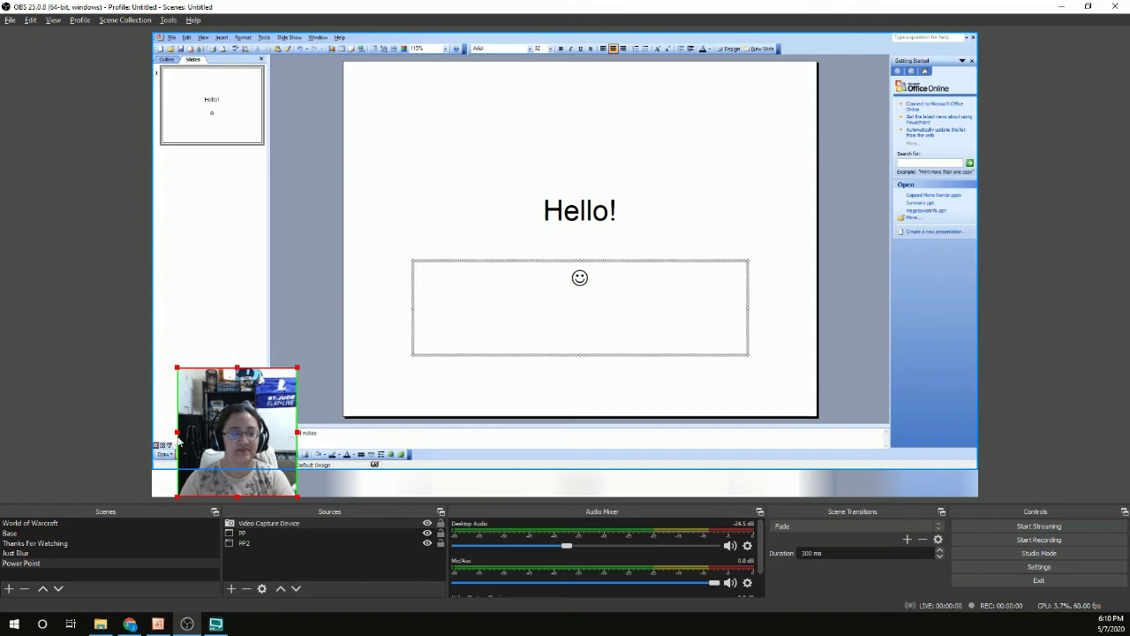
{"action": "left_click_drag", "start_coordinate": [239, 378], "coordinate": [217, 433]}
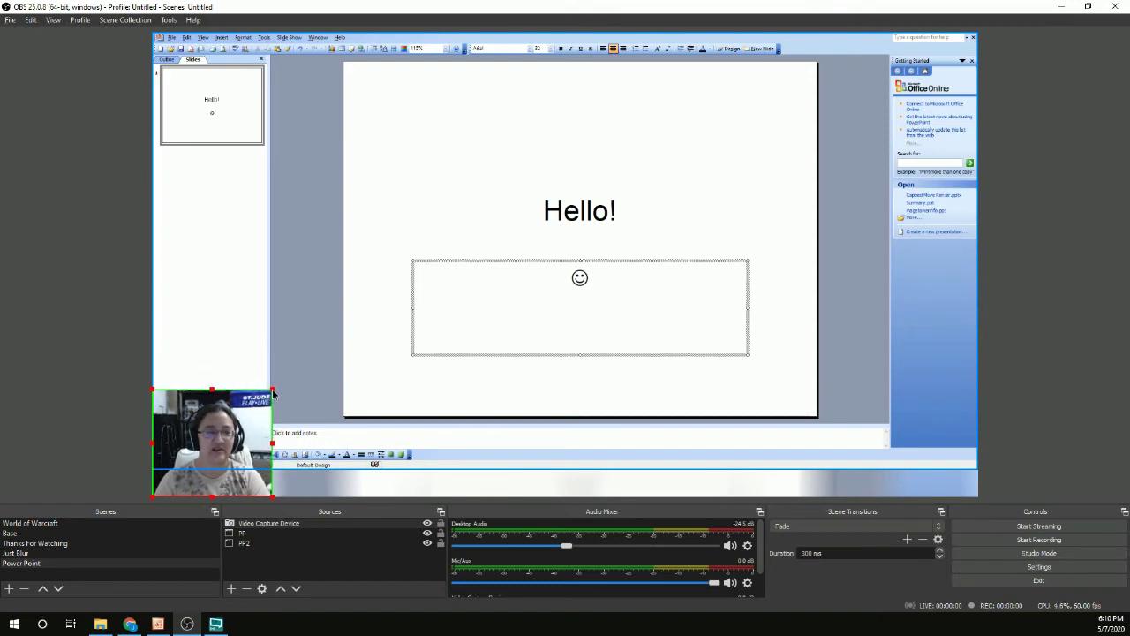
{"action": "left_click_drag", "start_coordinate": [272, 390], "coordinate": [334, 362]}
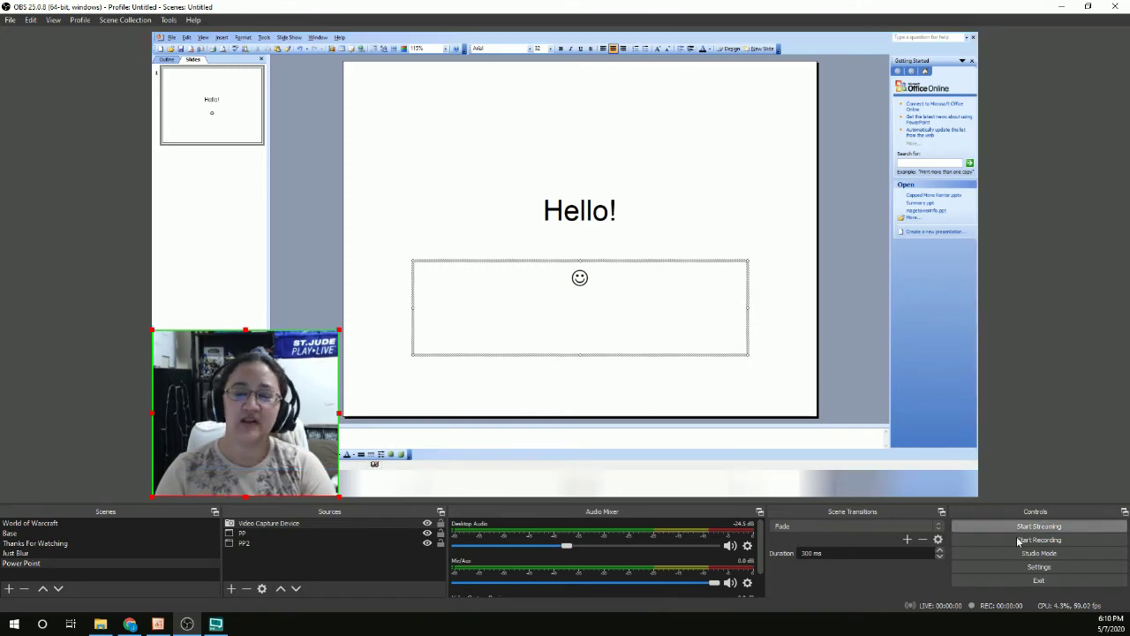
- Review the hotkeys assigned to starting and stopping a recording in the settings
{"action": "left_click", "coordinate": [1056, 572]}
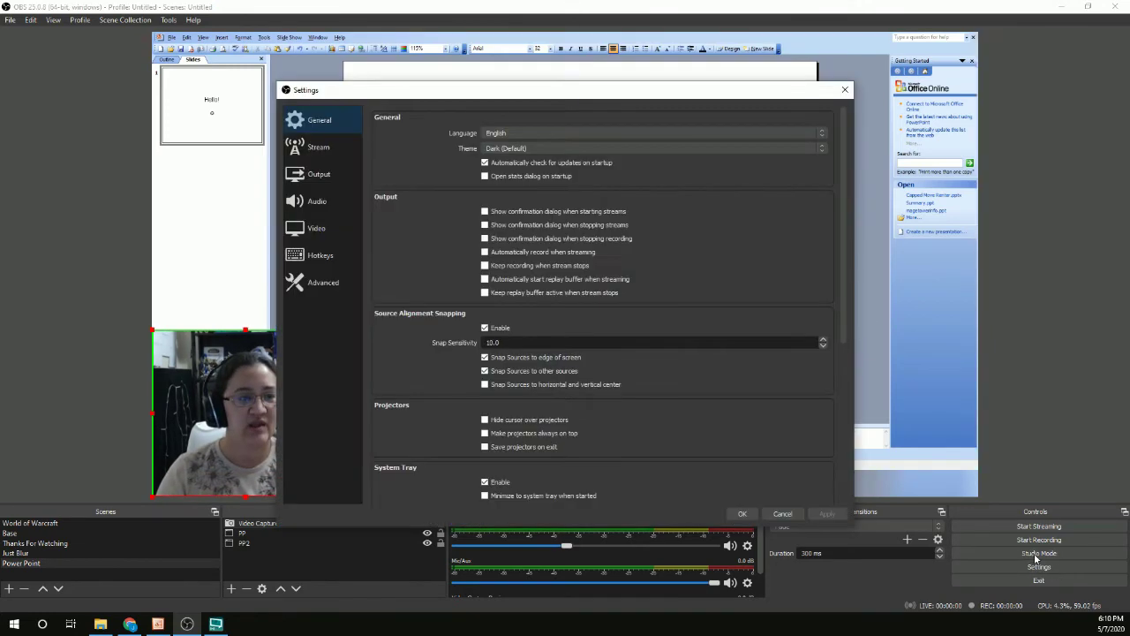
{"action": "left_click", "coordinate": [320, 255]}
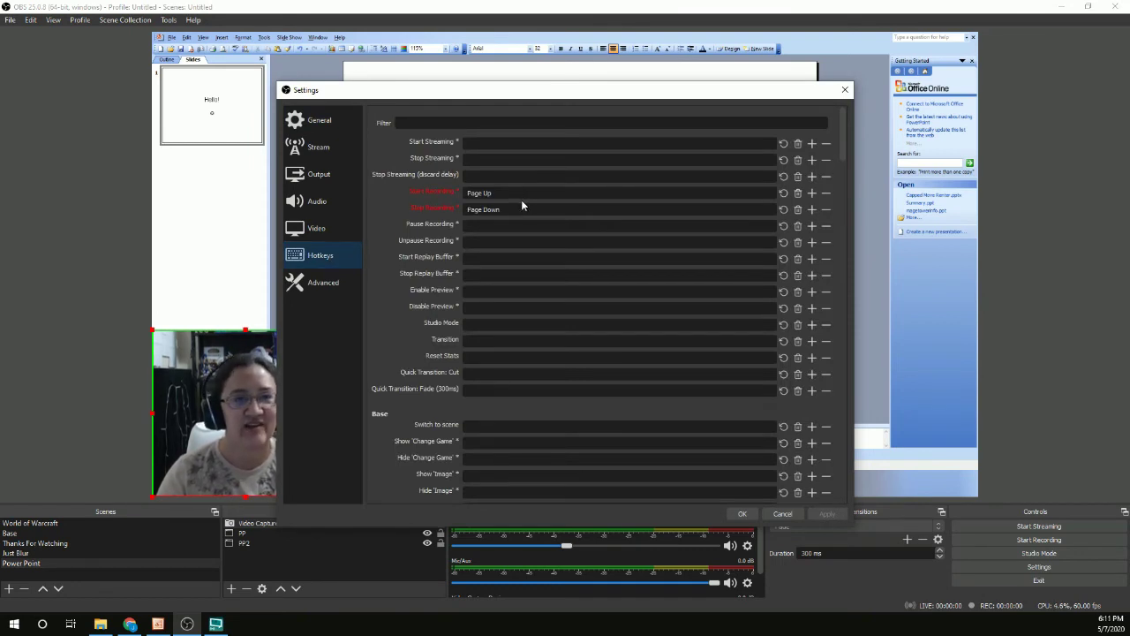
{"action": "left_click", "coordinate": [744, 515]}
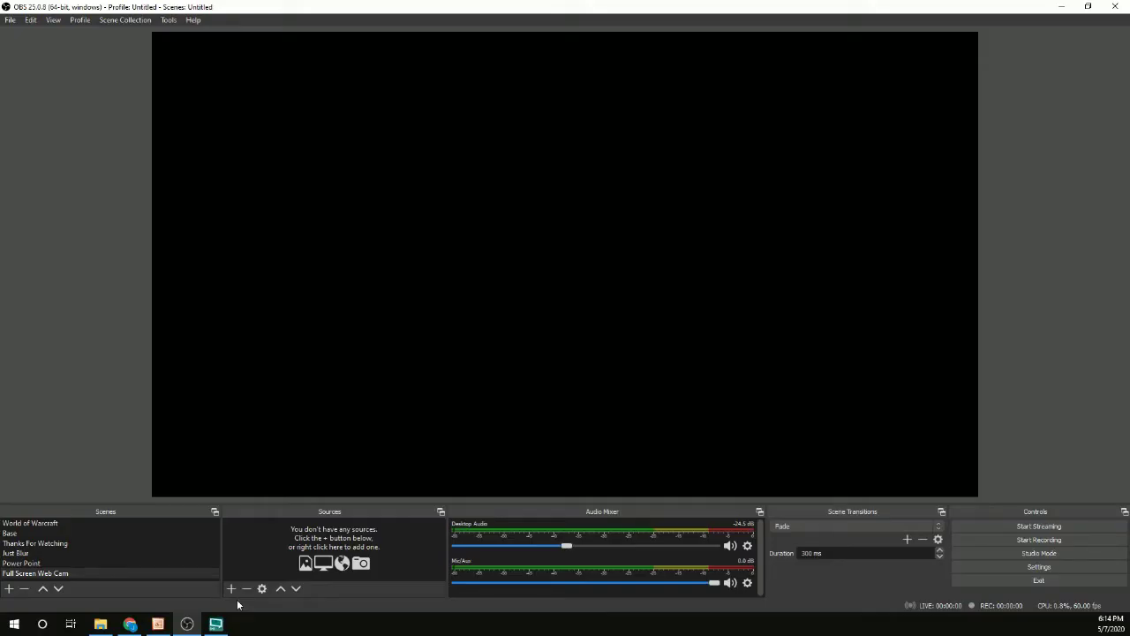
- Add the existing Video Capture Device source to the Full Screen Web Cam scene, keeping it visible
{"action": "left_click", "coordinate": [231, 589]}
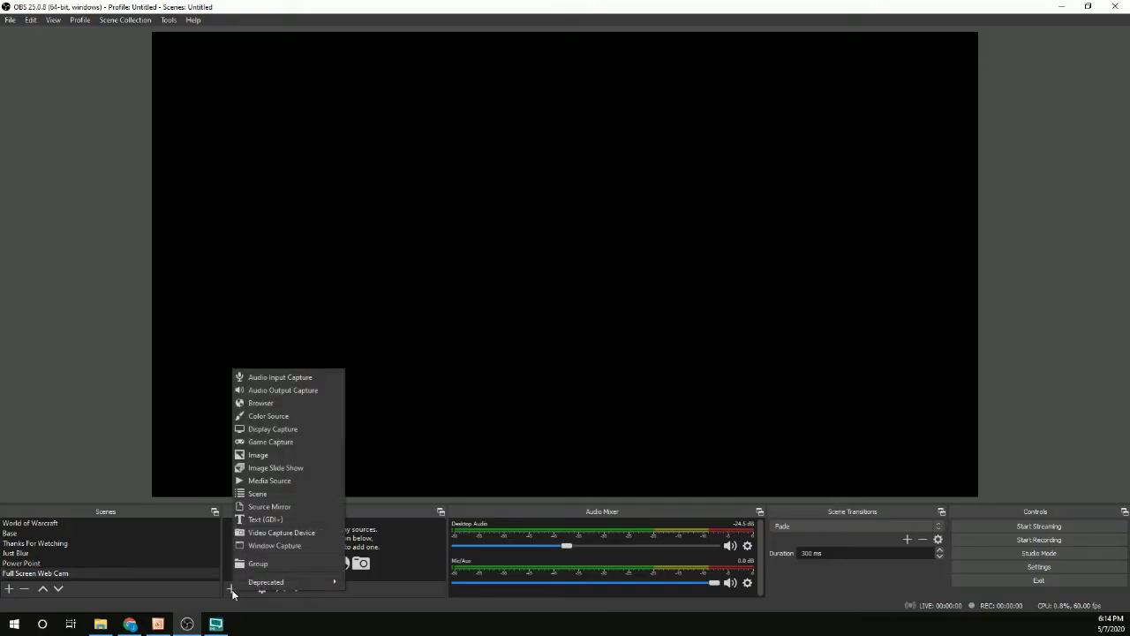
{"action": "left_click", "coordinate": [295, 534]}
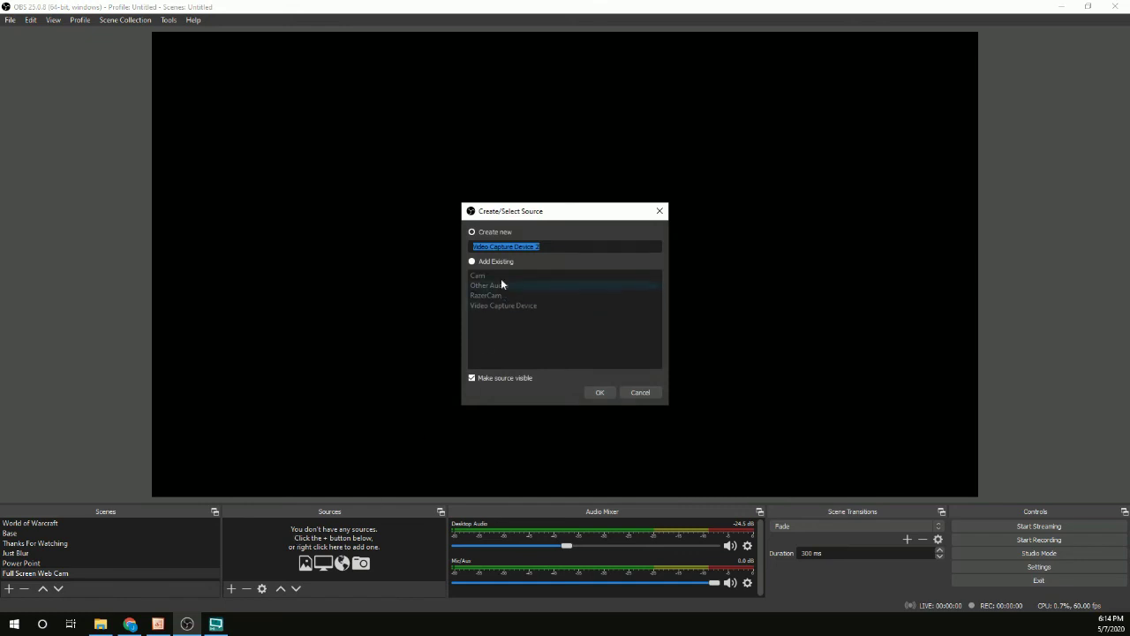
{"action": "left_click", "coordinate": [484, 261]}
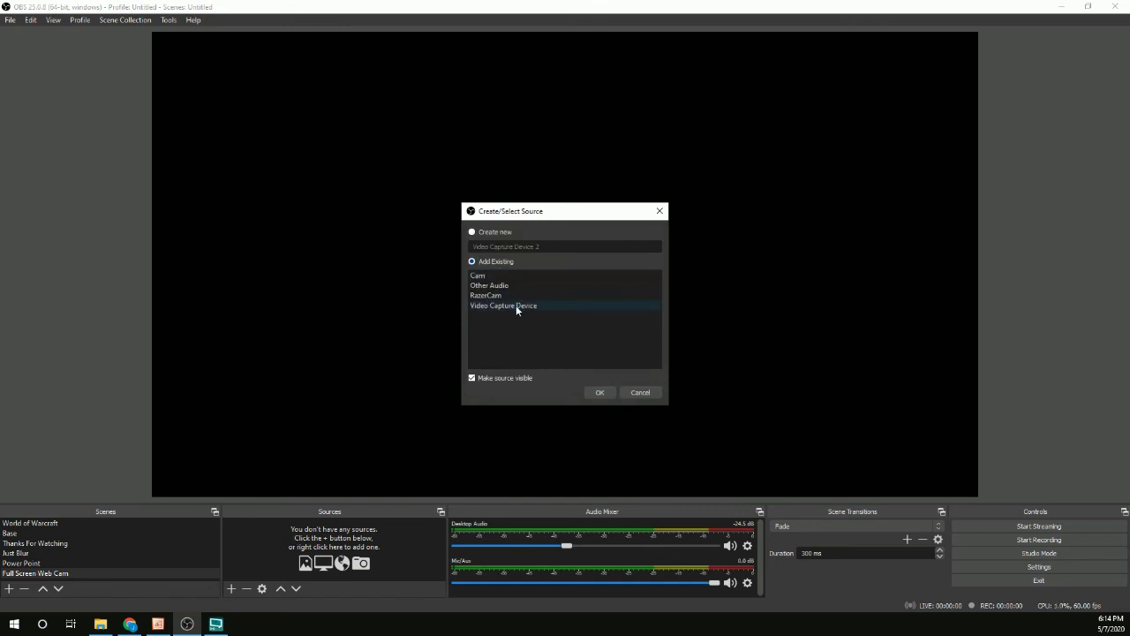
{"action": "left_click", "coordinate": [515, 306]}
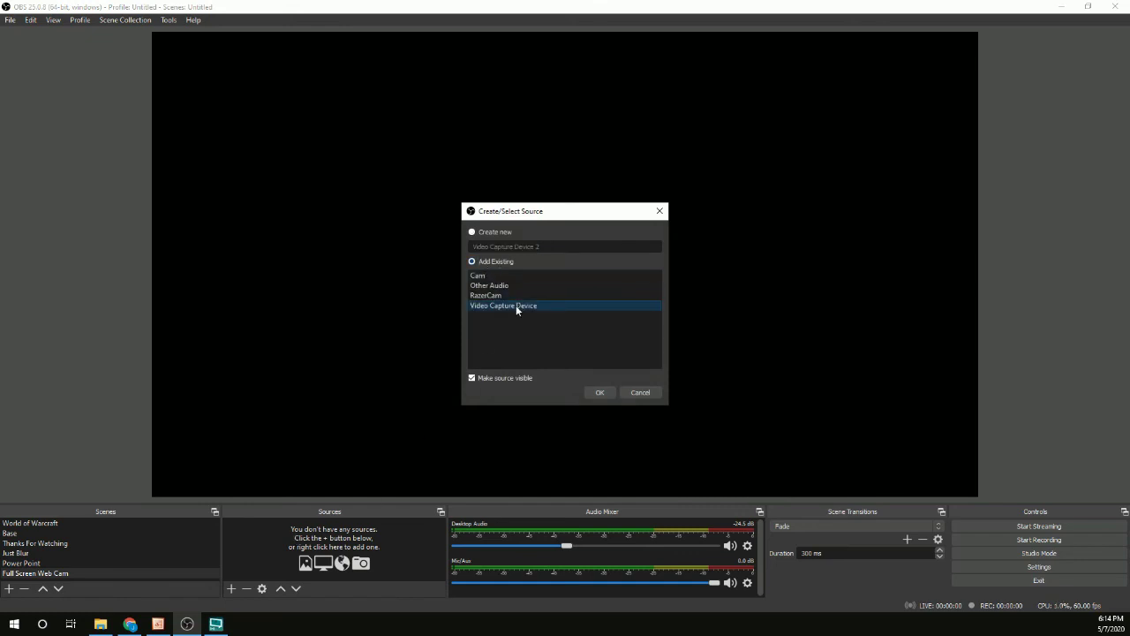
{"action": "left_click", "coordinate": [599, 393]}
- Enlarge the webcam image to the canvas's full height and move it to about the canvas's horizontal middle
{"action": "left_click_drag", "start_coordinate": [427, 239], "coordinate": [767, 491]}
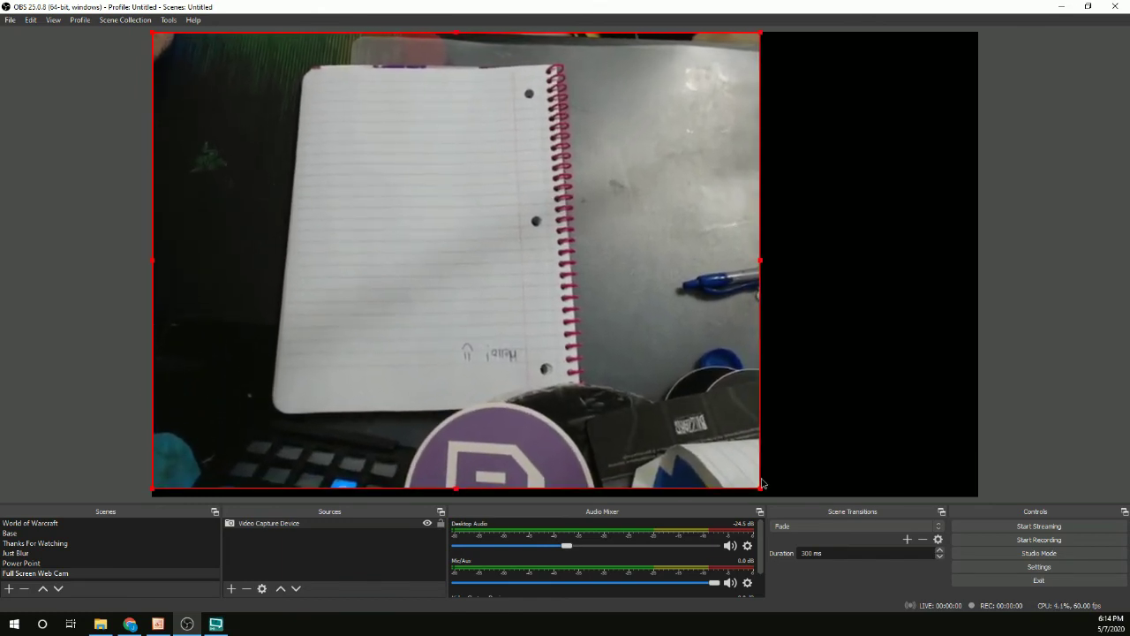
{"action": "left_click", "coordinate": [767, 495]}
{"action": "left_click_drag", "start_coordinate": [637, 366], "coordinate": [680, 337]}
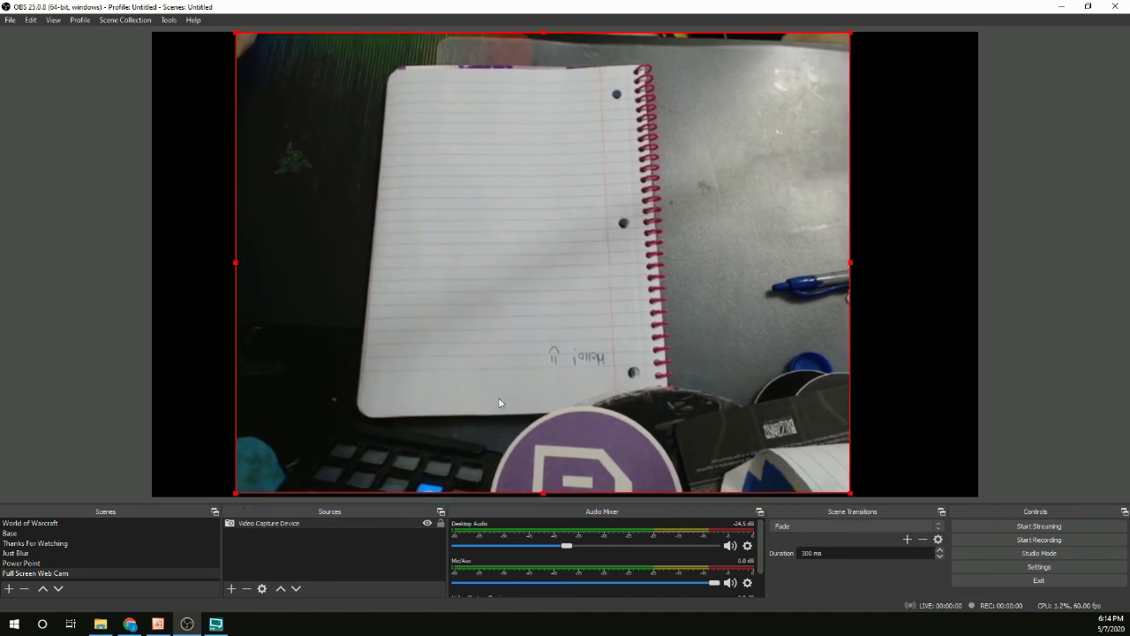
{"action": "left_click_drag", "start_coordinate": [235, 493], "coordinate": [232, 497]}
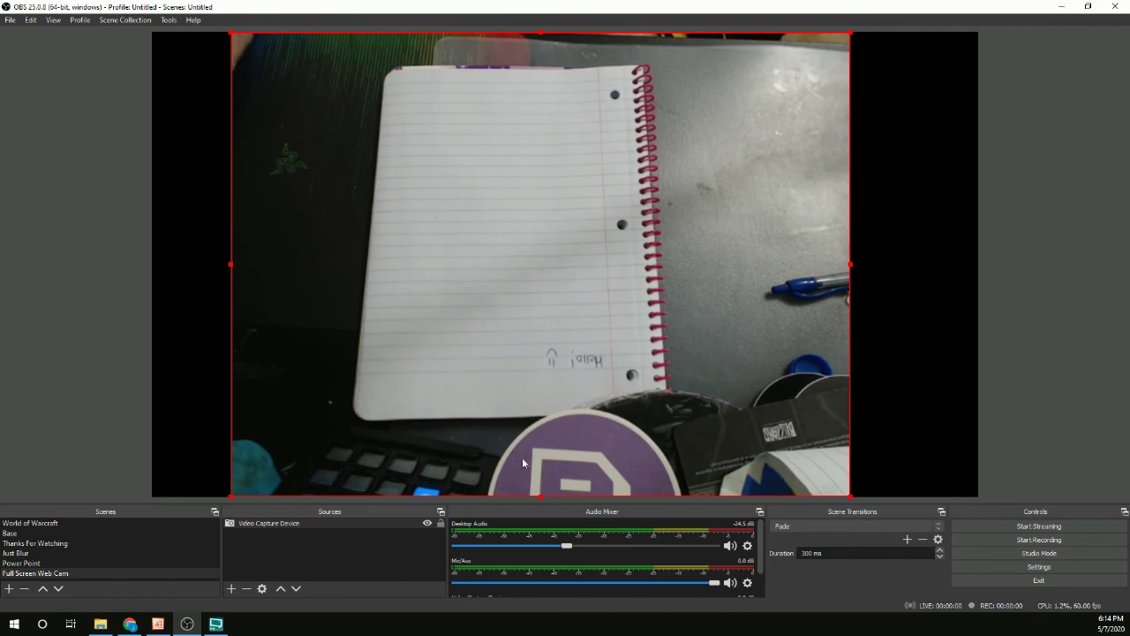
- Rotate the Video Capture Device source 180 degrees so the notebook's writing reads upright
{"action": "left_click", "coordinate": [297, 574]}
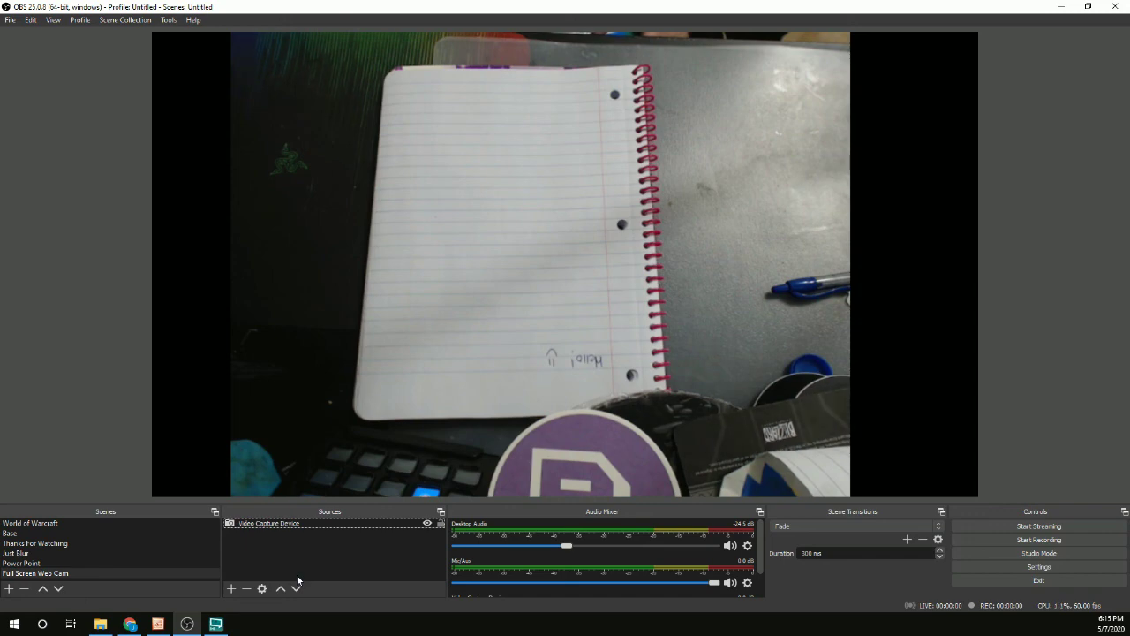
{"action": "right_click", "coordinate": [313, 524]}
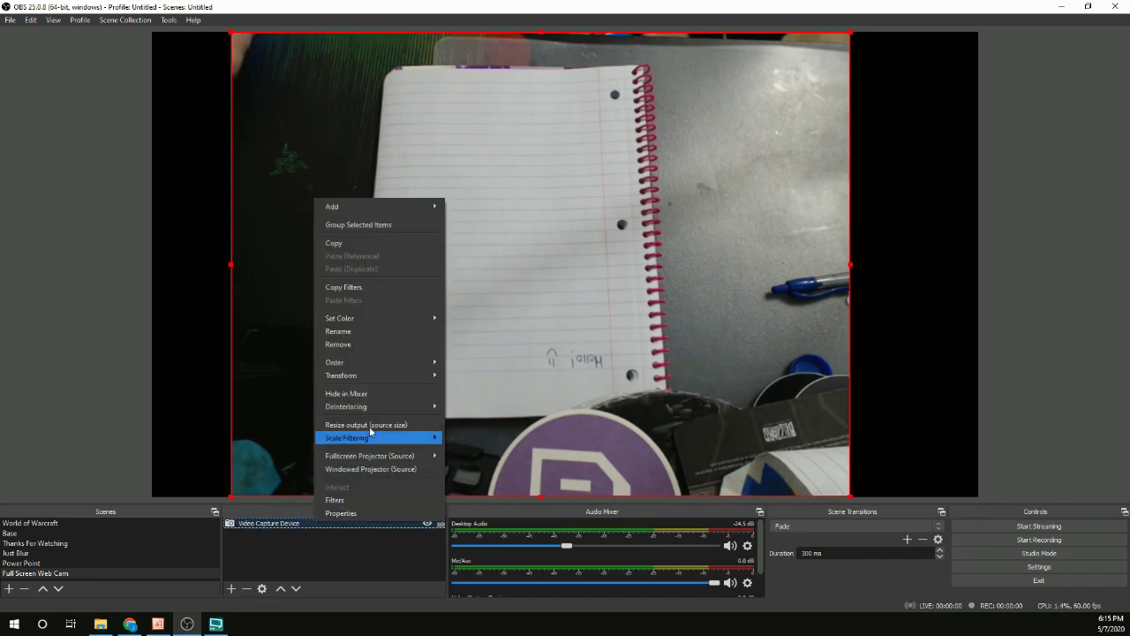
{"action": "mouse_move", "coordinate": [398, 375]}
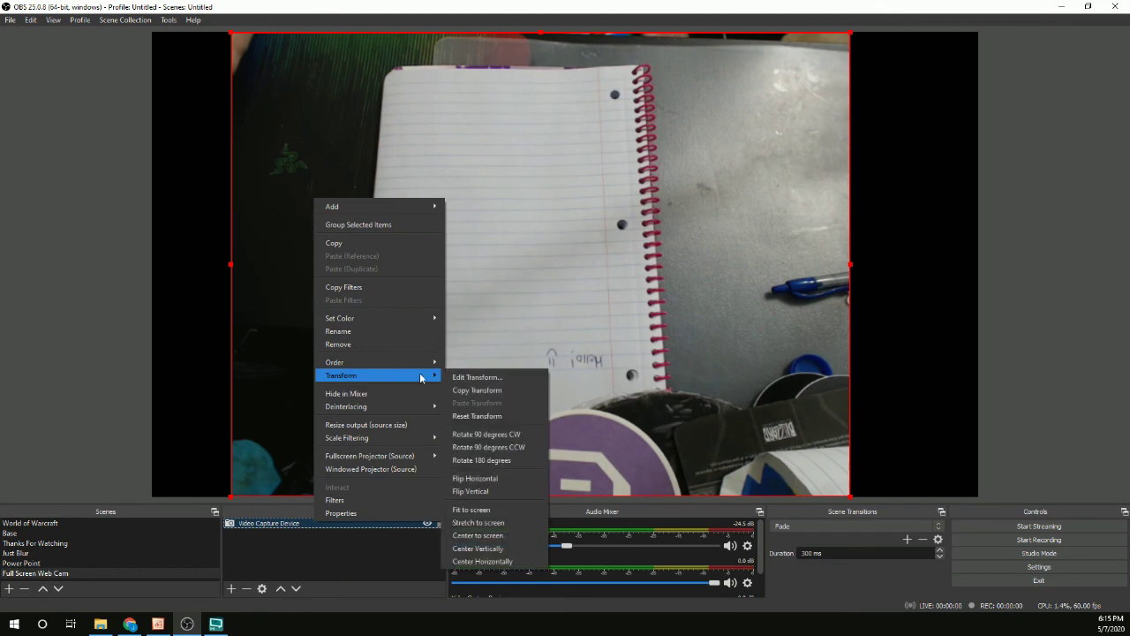
{"action": "left_click", "coordinate": [505, 459]}
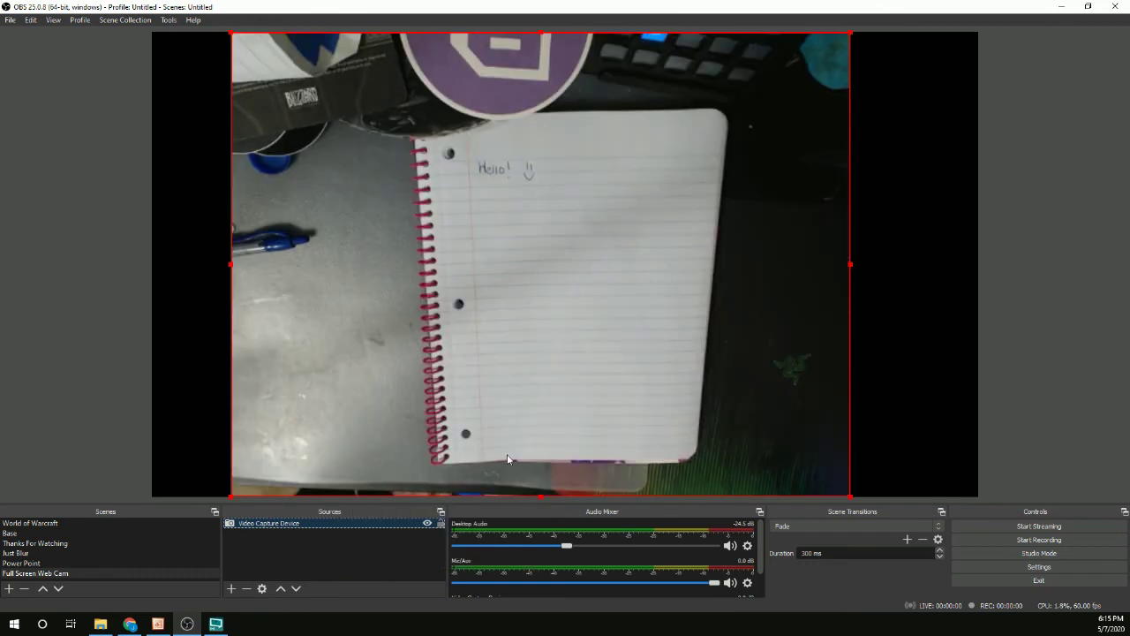